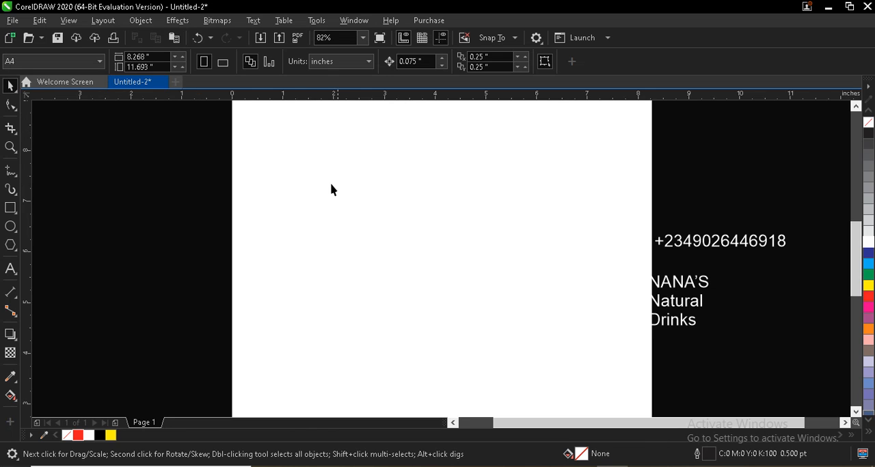
Step: Keep the document units in inches and set the page size to 2 inches wide by 5 inches high
{"action": "left_click", "coordinate": [338, 68]}
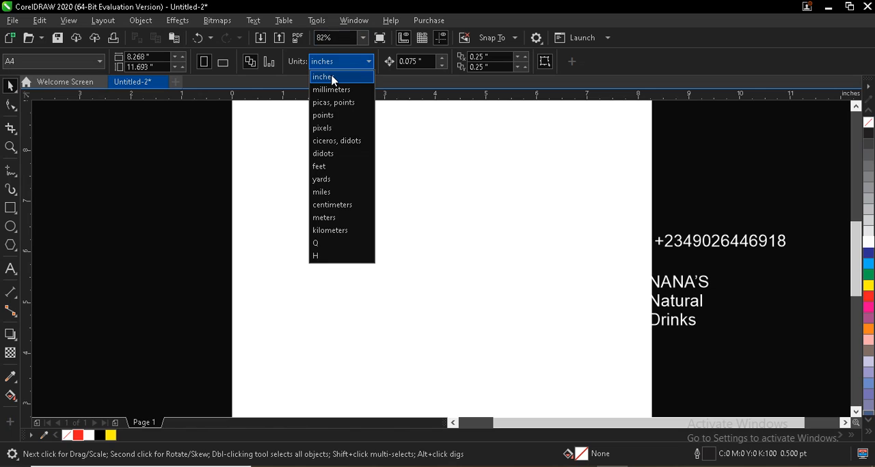
{"action": "left_click", "coordinate": [322, 80]}
{"action": "left_click", "coordinate": [159, 58]}
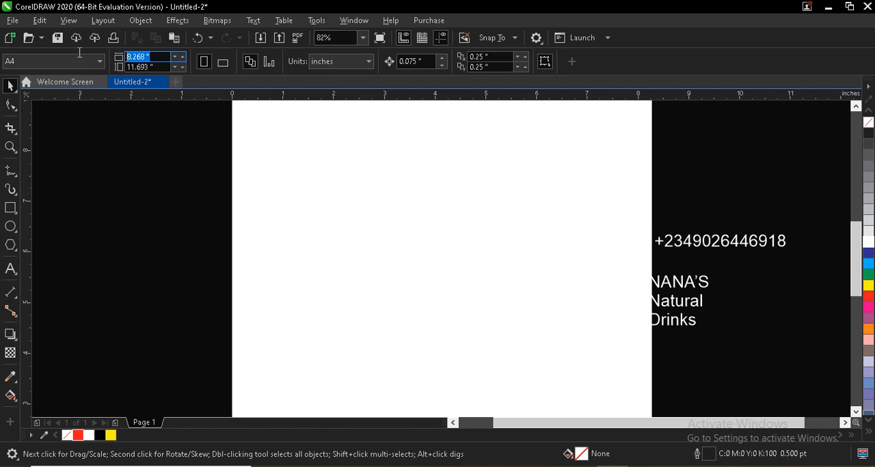
{"action": "type", "text": "2"}
{"action": "key", "text": "Tab"}
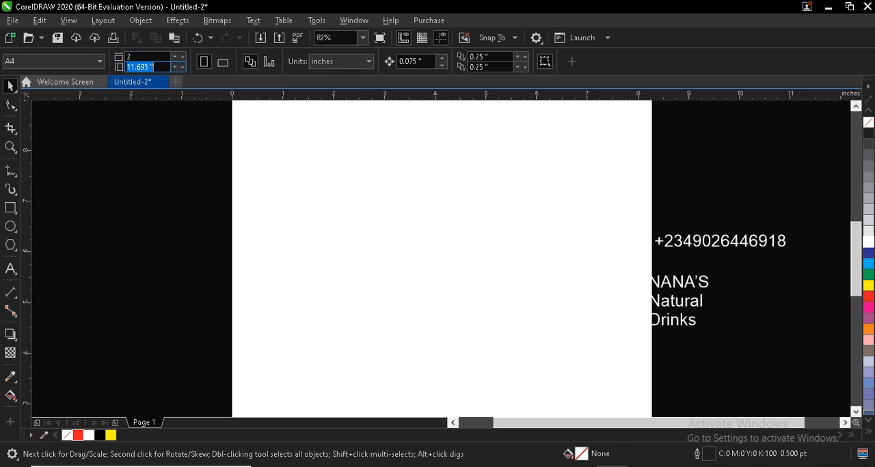
{"action": "type", "text": "5"}
{"action": "key", "text": "Return"}
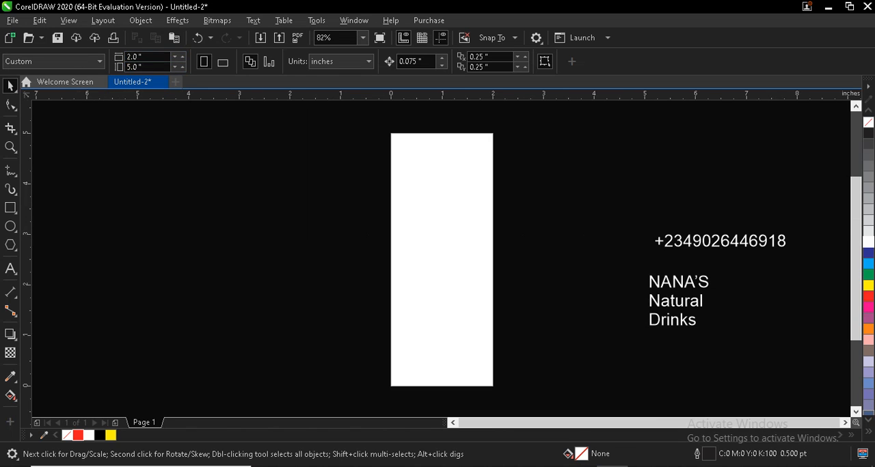
{"action": "left_click", "coordinate": [420, 217]}
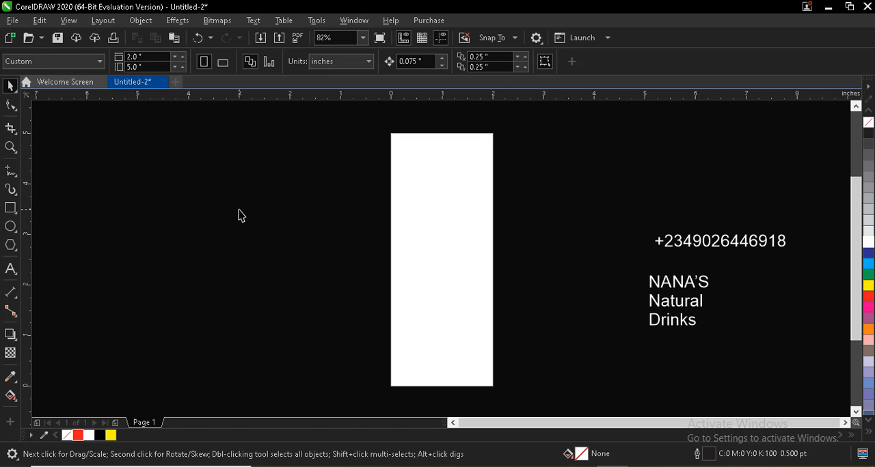
Step: Import "images (20)" from the Desktop and place the fruit picture beside the page at about 2.15 by 1.43 inches
{"action": "right_click", "coordinate": [222, 190]}
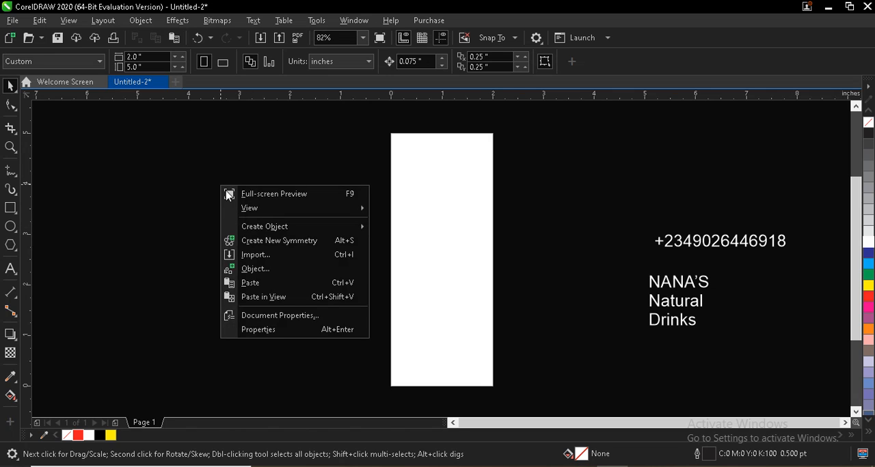
{"action": "left_click", "coordinate": [249, 256]}
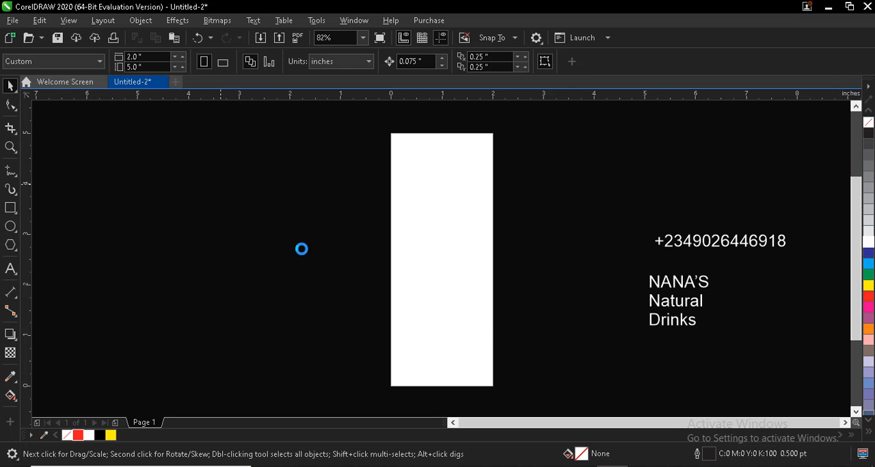
{"action": "scroll", "coordinate": [639, 174], "scroll_direction": "down", "scroll_amount": 10}
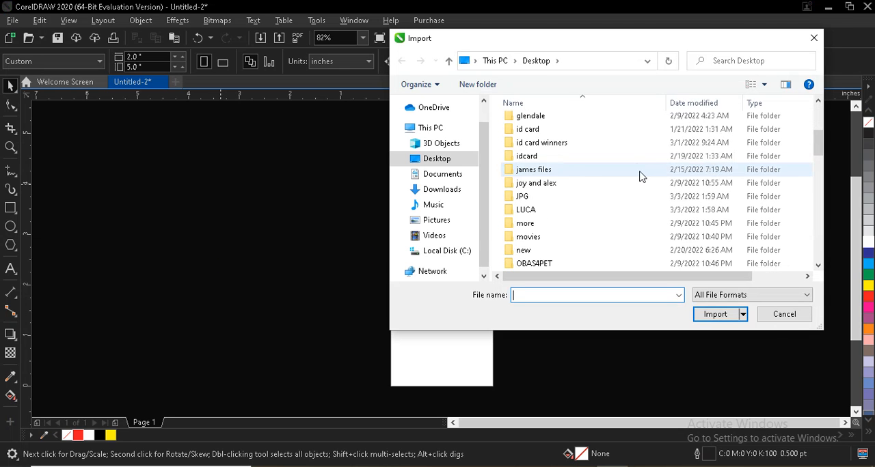
{"action": "scroll", "coordinate": [639, 174], "scroll_direction": "down", "scroll_amount": 9}
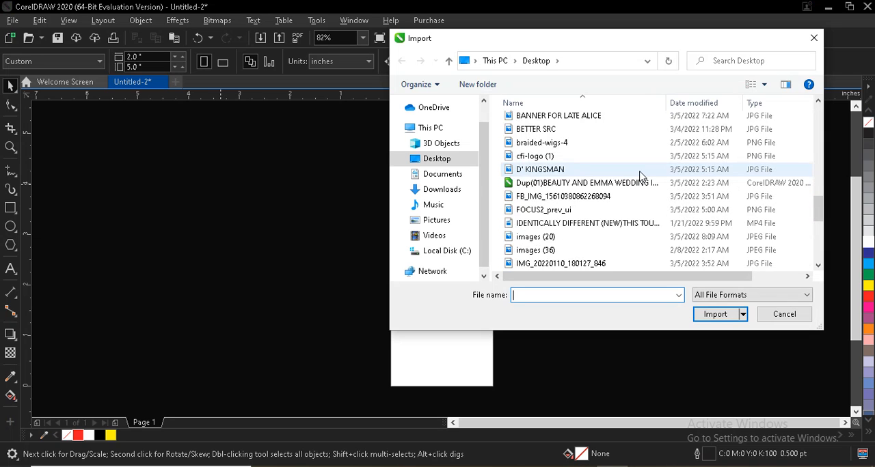
{"action": "left_click", "coordinate": [540, 156]}
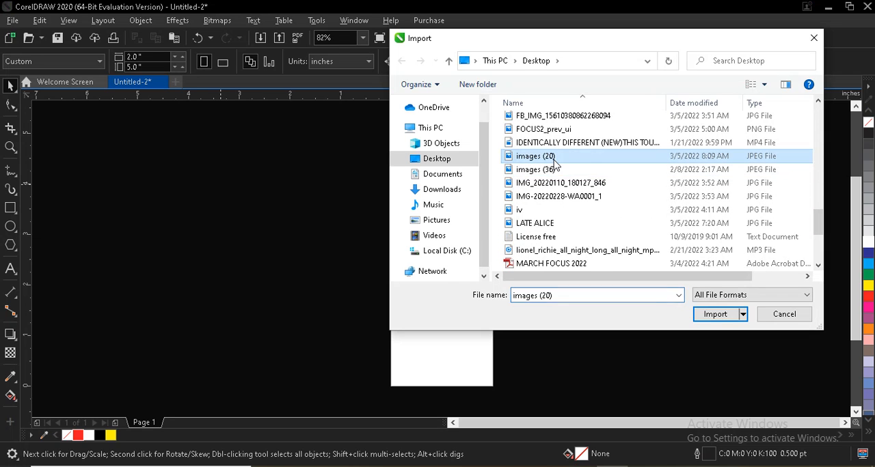
{"action": "left_click", "coordinate": [727, 318]}
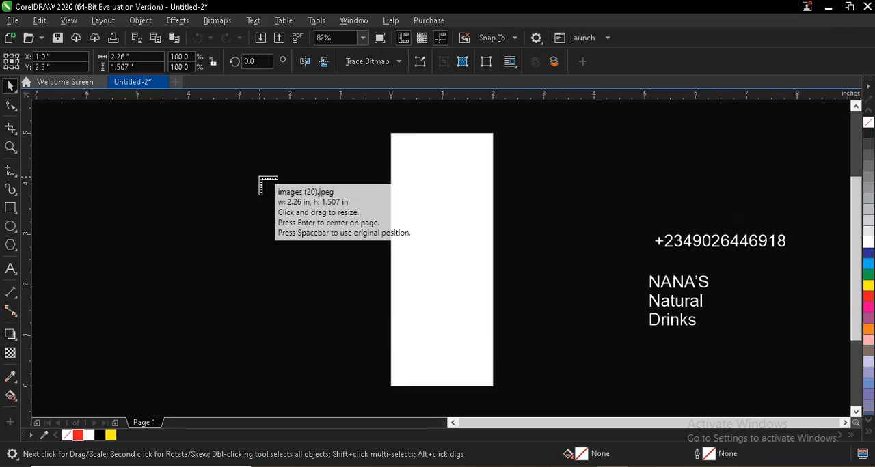
{"action": "left_click_drag", "start_coordinate": [260, 179], "coordinate": [345, 274]}
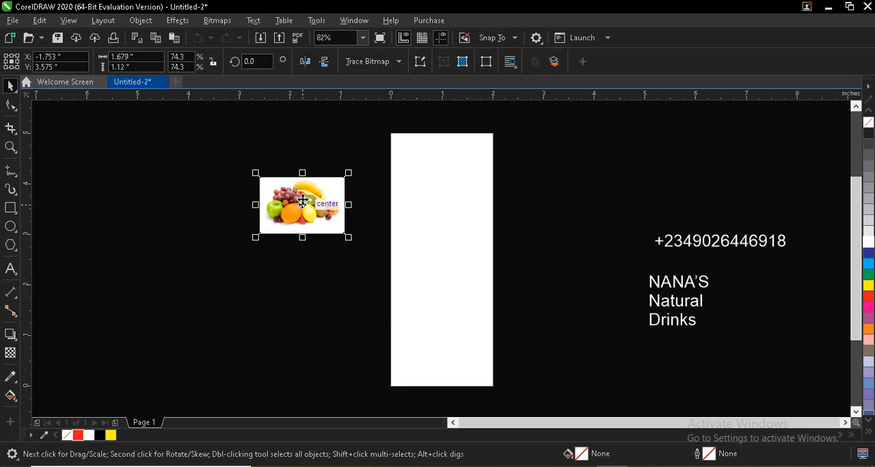
{"action": "left_click_drag", "start_coordinate": [348, 239], "coordinate": [376, 286]}
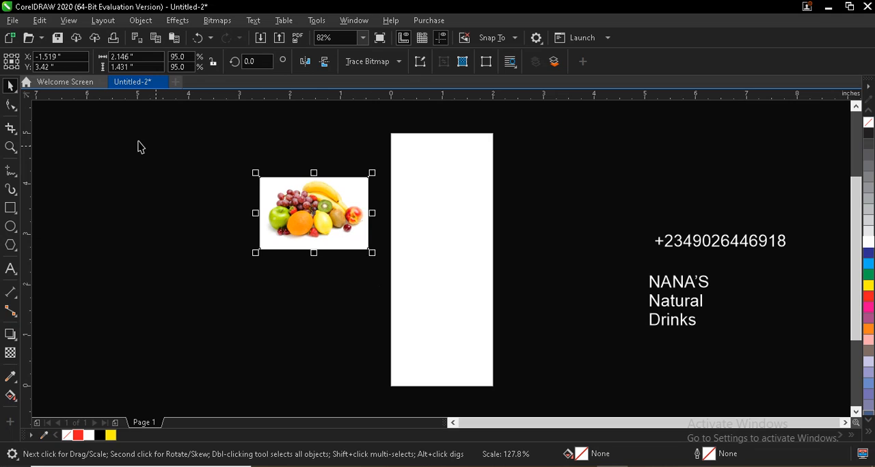
Step: Move the "NANA'S Natural Drinks" text close to the page and break it apart into separate lines
{"action": "left_click", "coordinate": [673, 272]}
{"action": "left_click", "coordinate": [686, 300]}
{"action": "left_click_drag", "start_coordinate": [687, 301], "coordinate": [549, 202]}
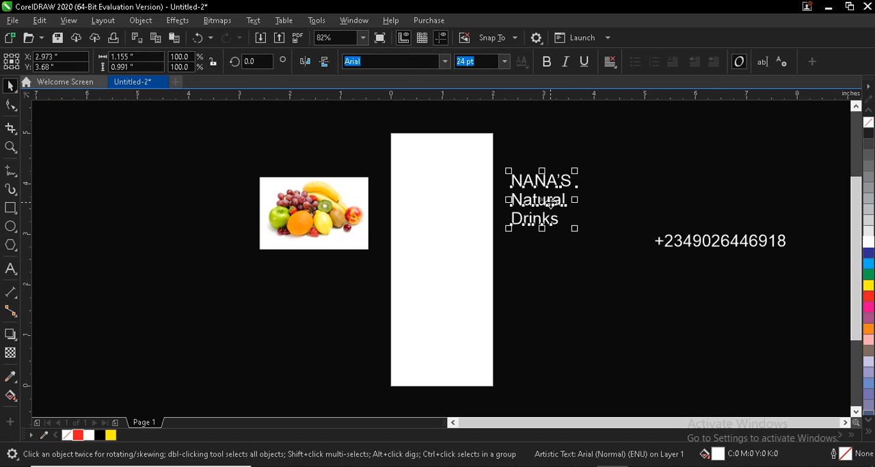
{"action": "left_click", "coordinate": [548, 180]}
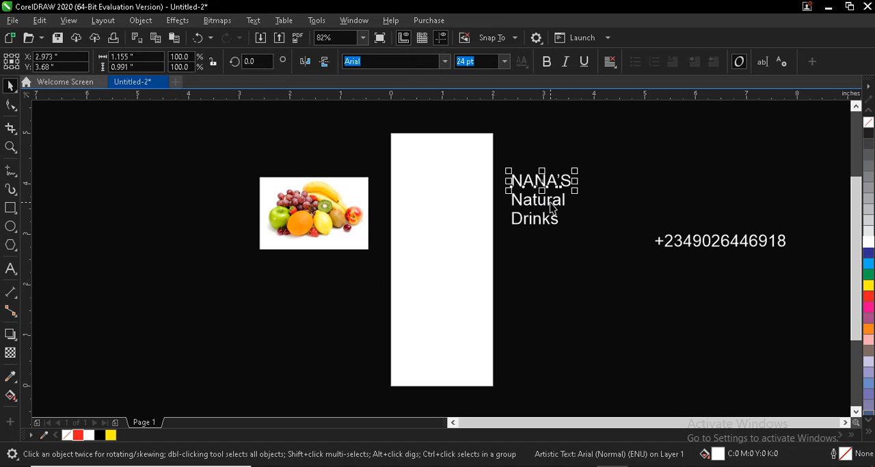
Step: Set the font of the "NANA'S" text to Backslash
{"action": "scroll", "coordinate": [551, 183], "scroll_direction": "up", "scroll_amount": 2}
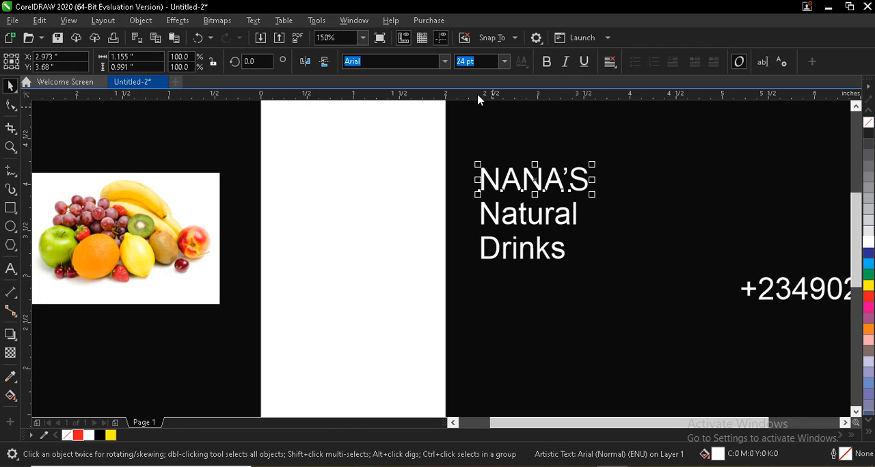
{"action": "left_click", "coordinate": [444, 61]}
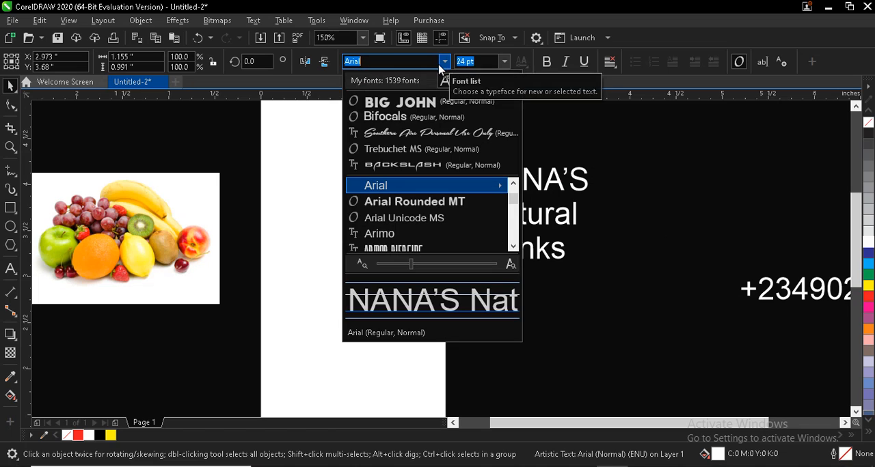
{"action": "left_click", "coordinate": [394, 168]}
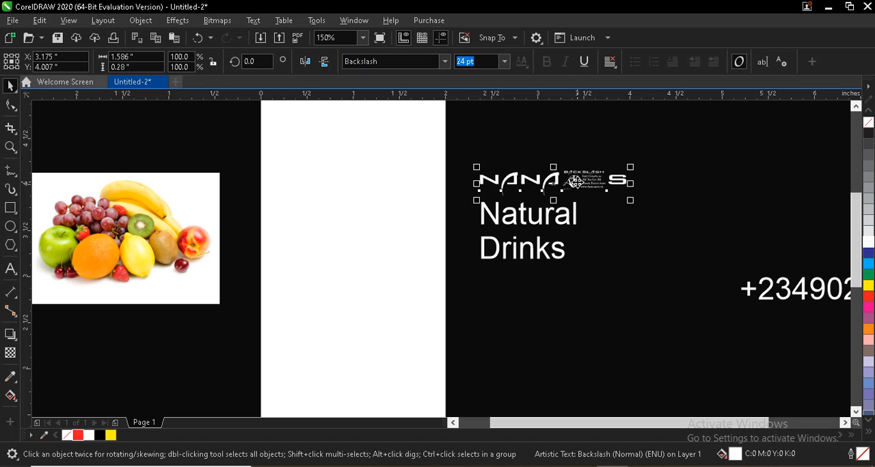
Step: Change the font of only the apostrophe in "NANA'S" to Trebuchet MS
{"action": "left_click", "coordinate": [9, 272]}
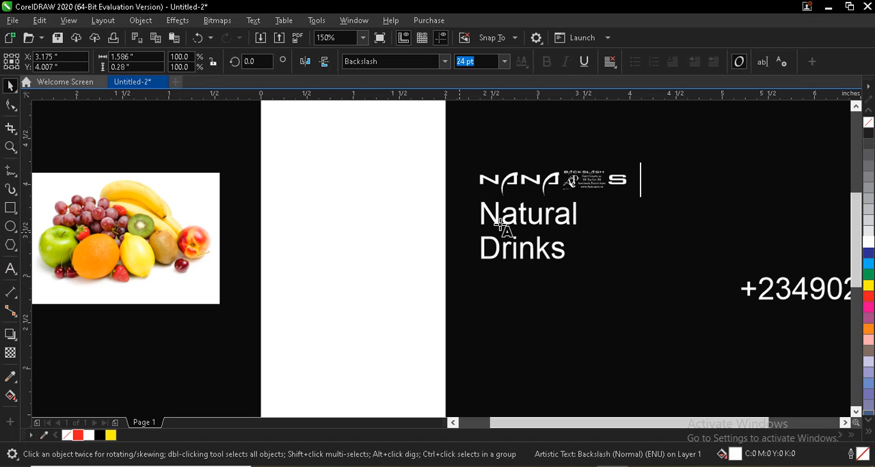
{"action": "double_click", "coordinate": [572, 179]}
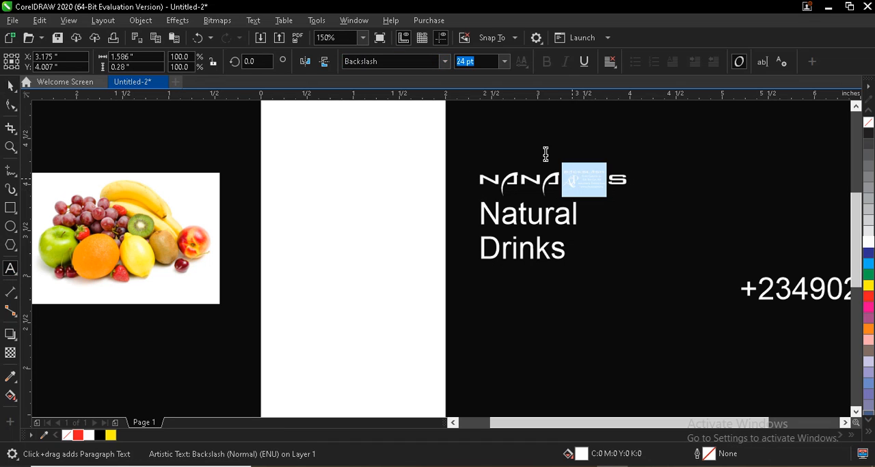
{"action": "left_click", "coordinate": [446, 61]}
{"action": "left_click", "coordinate": [445, 62]}
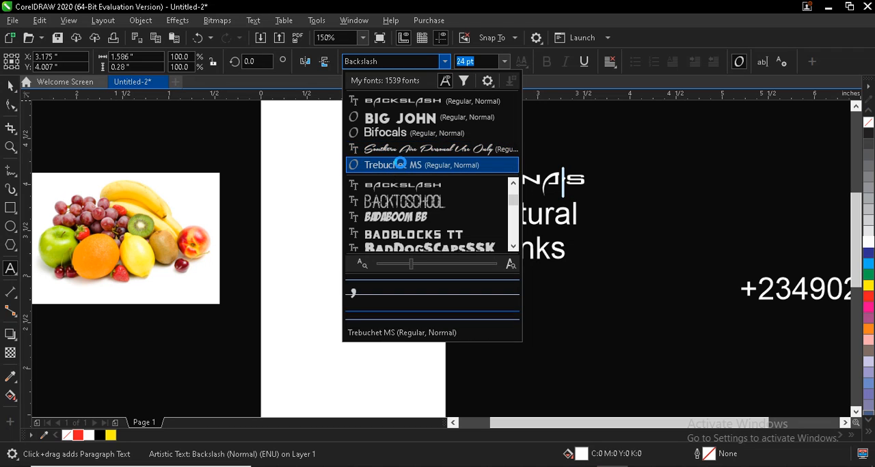
{"action": "key", "text": "Escape"}
{"action": "left_click", "coordinate": [12, 87]}
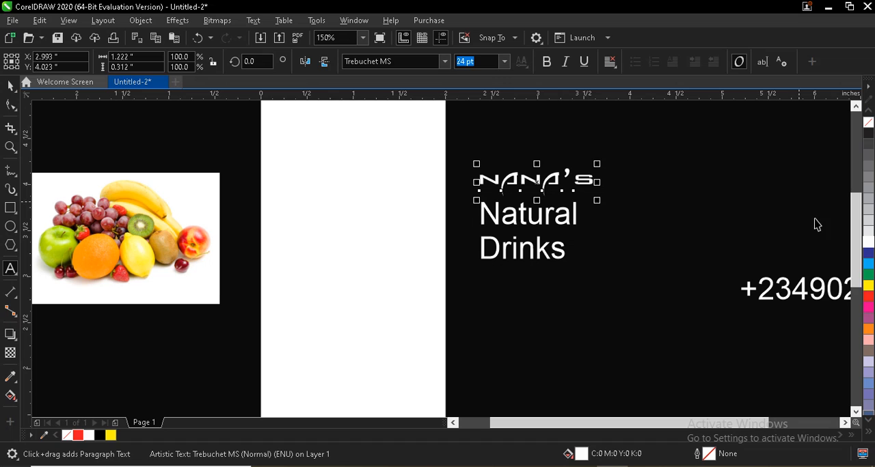
Step: Fill the "NANA'S" text with red and move it onto the upper part of the page
{"action": "left_click", "coordinate": [868, 298]}
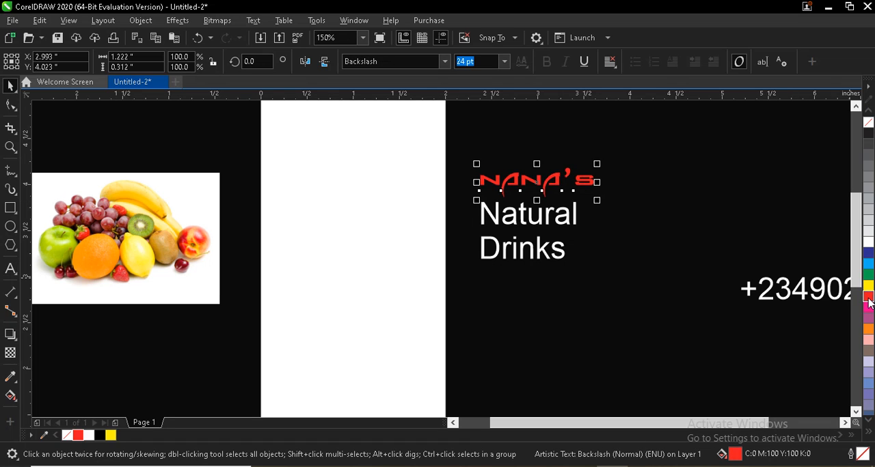
{"action": "left_click_drag", "start_coordinate": [538, 182], "coordinate": [362, 207]}
{"action": "scroll", "coordinate": [475, 169], "scroll_direction": "down", "scroll_amount": 1}
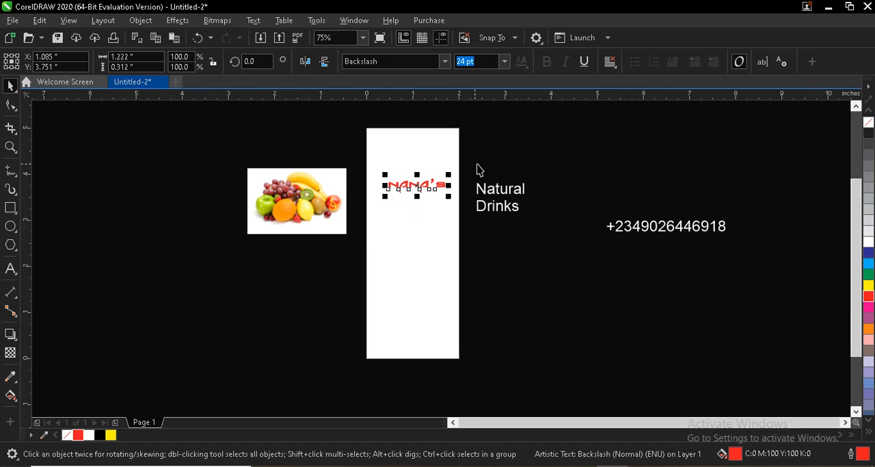
Step: Draw a circle about 1.9 inches in diameter around the "NANA'S" text on the page
{"action": "scroll", "coordinate": [438, 164], "scroll_direction": "up", "scroll_amount": 1}
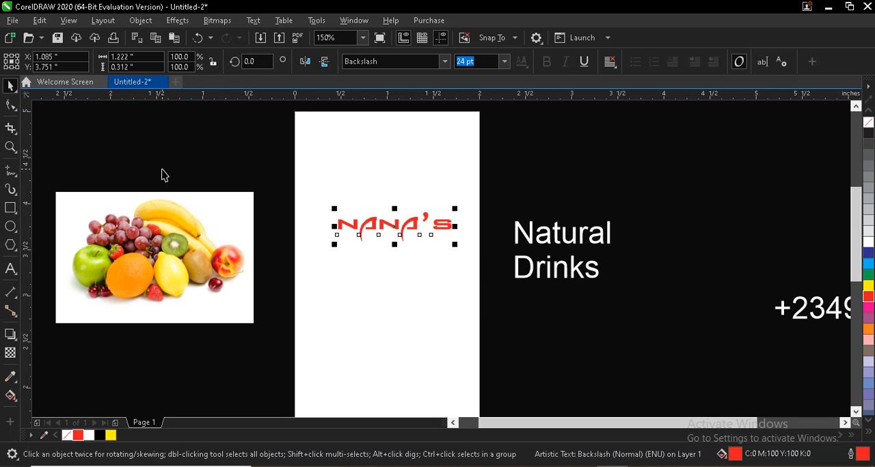
{"action": "left_click", "coordinate": [12, 226]}
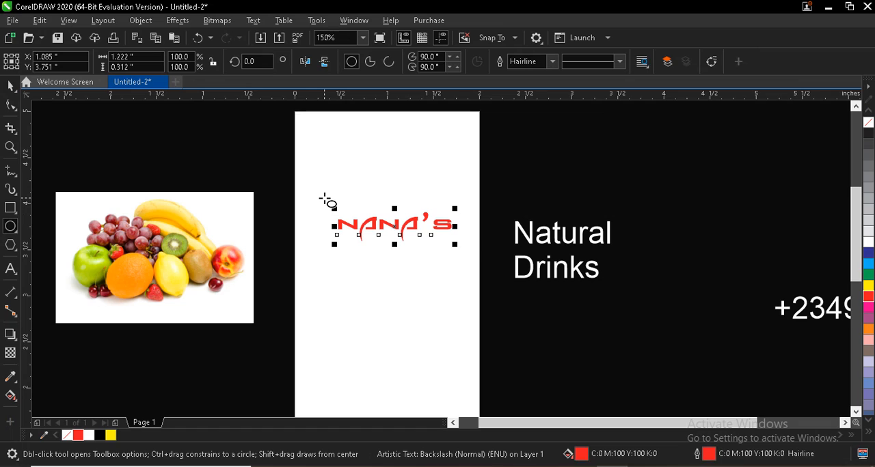
{"action": "left_click_drag", "start_coordinate": [310, 146], "coordinate": [474, 322]}
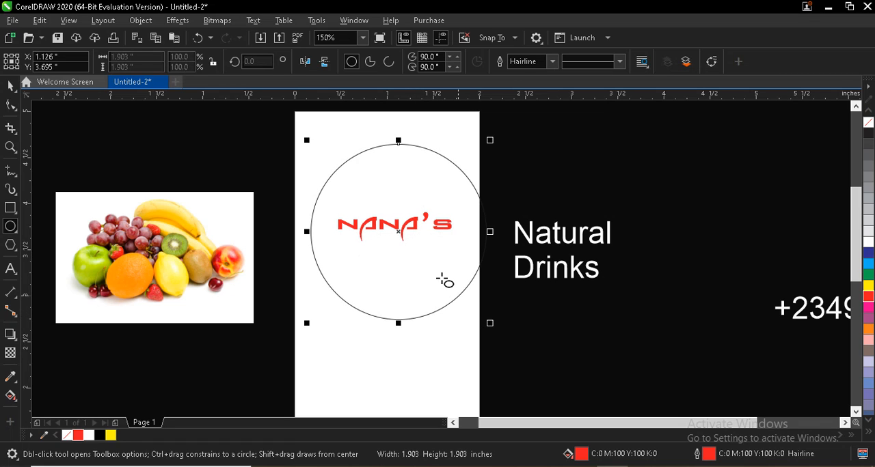
{"action": "left_click", "coordinate": [26, 83]}
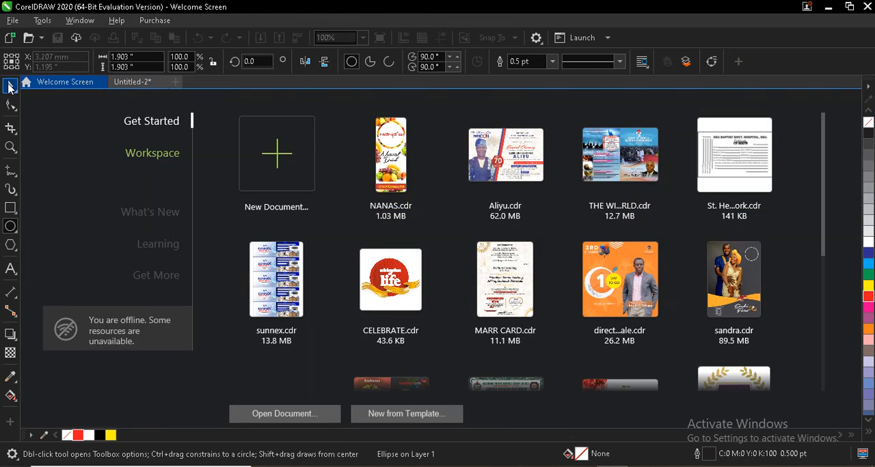
{"action": "left_click", "coordinate": [120, 83]}
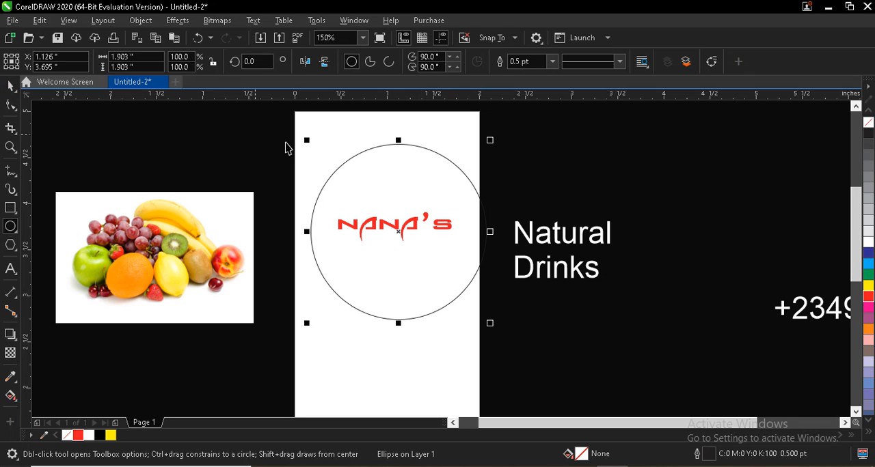
{"action": "key", "text": "space"}
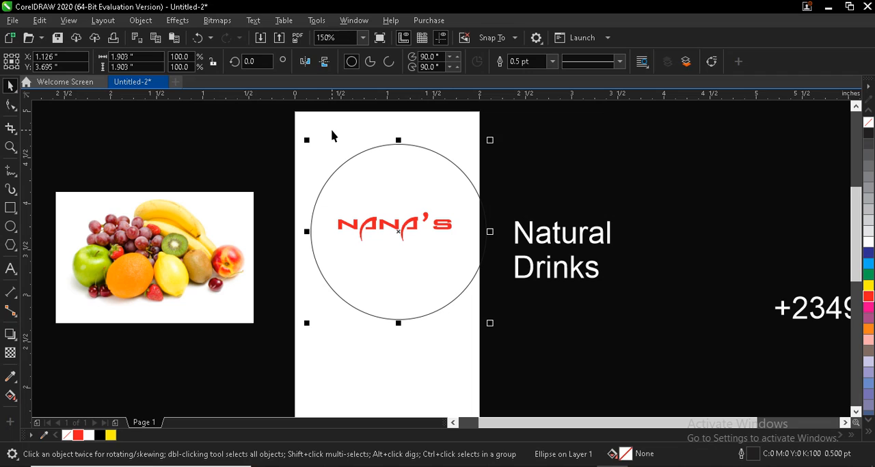
{"action": "left_click", "coordinate": [332, 135]}
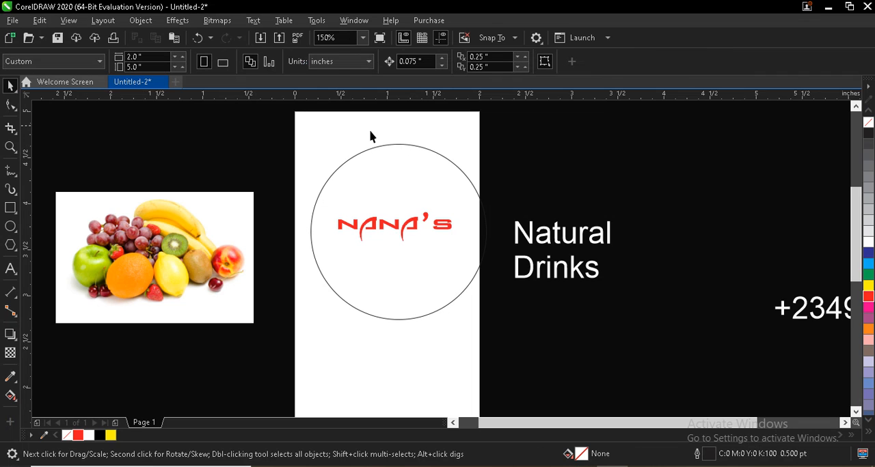
Step: Create a page-frame rectangle of 2 by 5 inches that covers the whole page
{"action": "left_click", "coordinate": [11, 208]}
{"action": "left_click", "coordinate": [448, 141]}
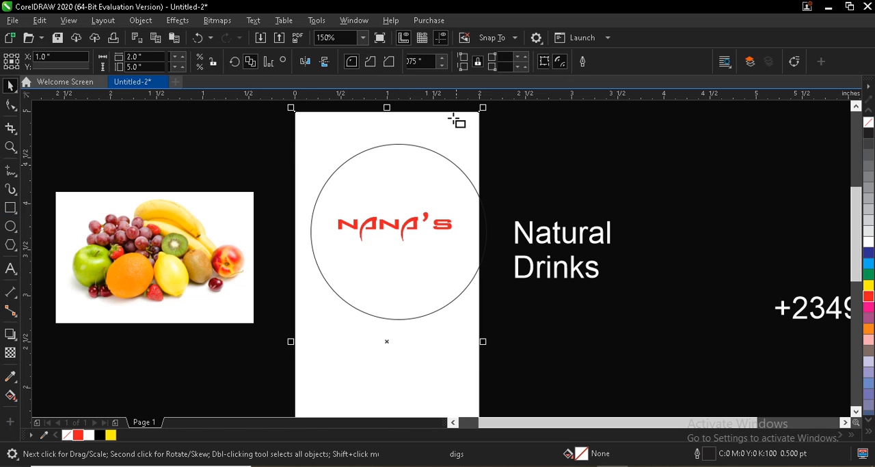
{"action": "left_click", "coordinate": [10, 86]}
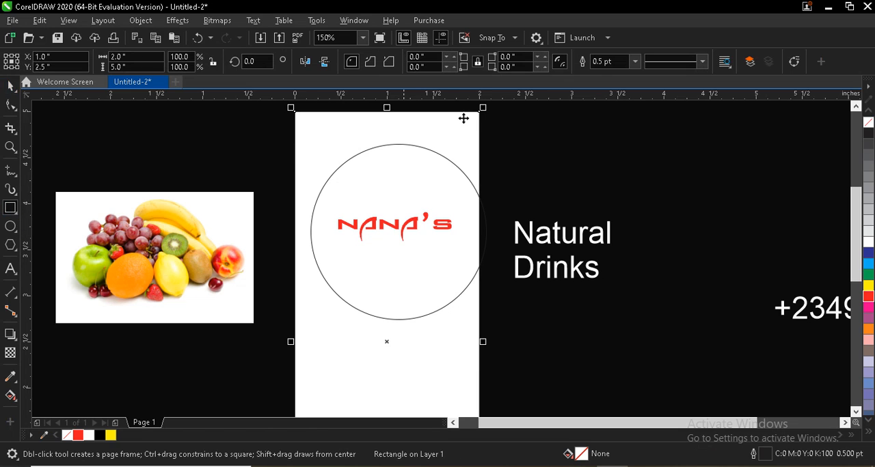
Step: Center the circle horizontally on the 2 by 5 inch page frame
{"action": "left_click", "coordinate": [412, 164]}
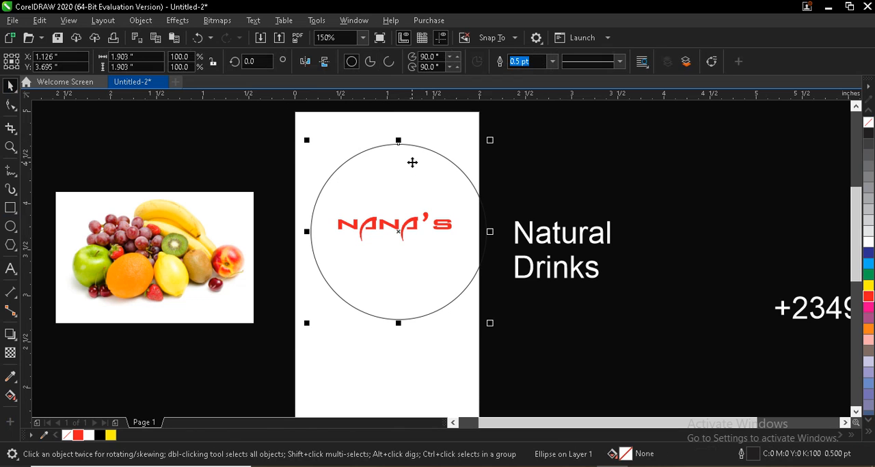
{"action": "left_click", "coordinate": [328, 129], "text": "shift"}
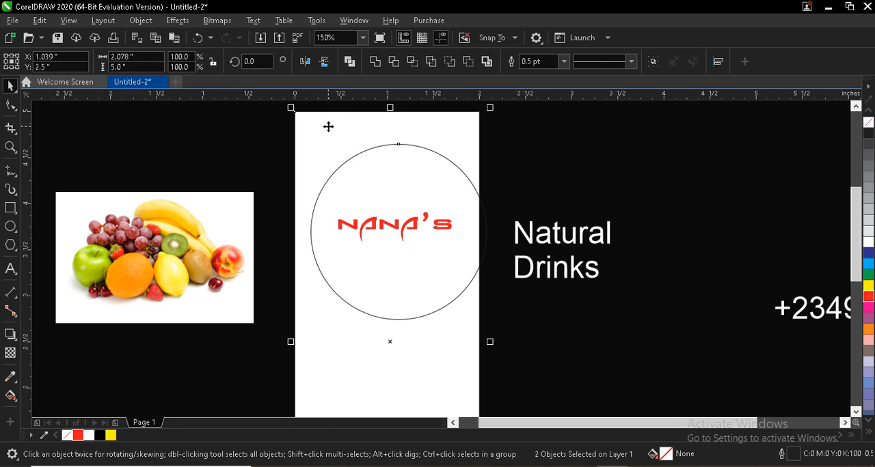
{"action": "key", "text": "c"}
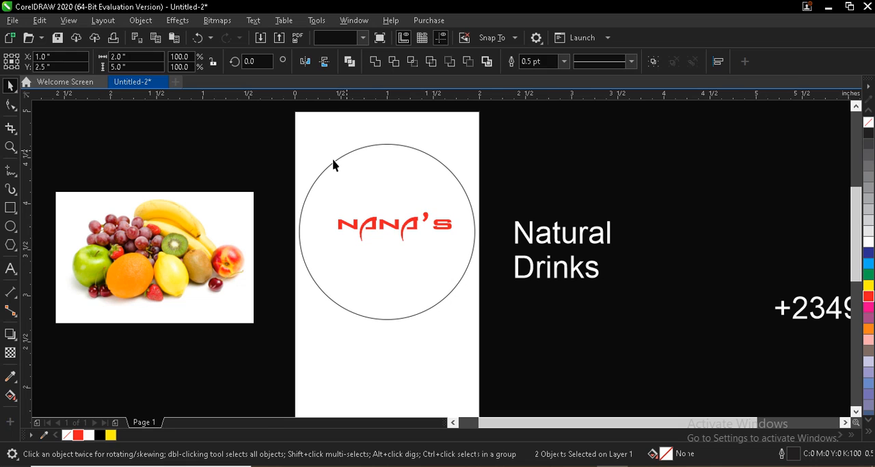
Step: Make a concentric inner copy of the circle about 1.69 inches in diameter and move the "NANA'S" text off the page, above "Natural Drinks"
{"action": "left_click", "coordinate": [469, 203]}
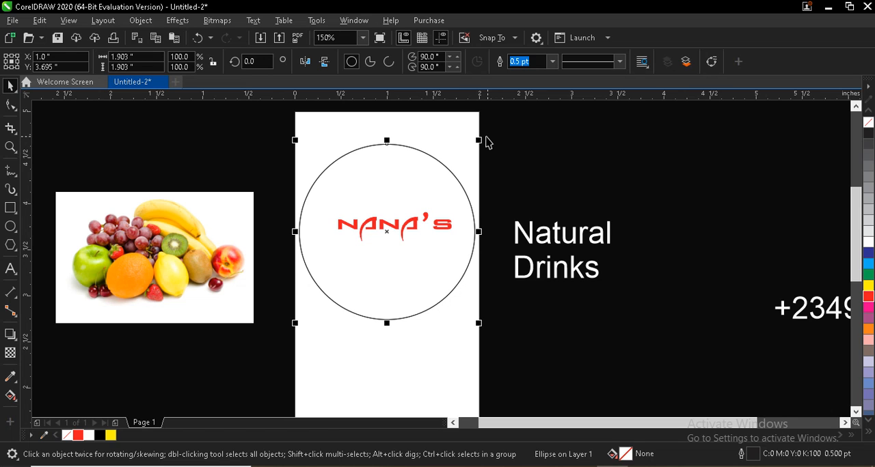
{"action": "left_click_drag", "start_coordinate": [482, 139], "coordinate": [476, 148]}
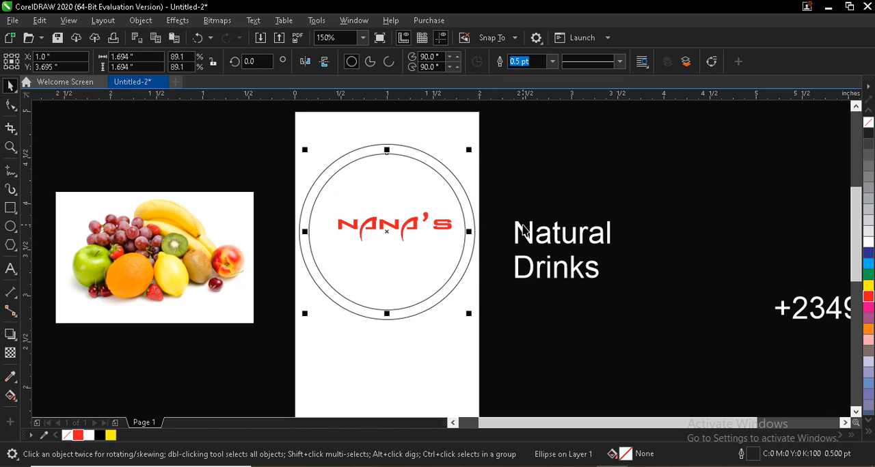
{"action": "left_click_drag", "start_coordinate": [384, 225], "coordinate": [587, 187]}
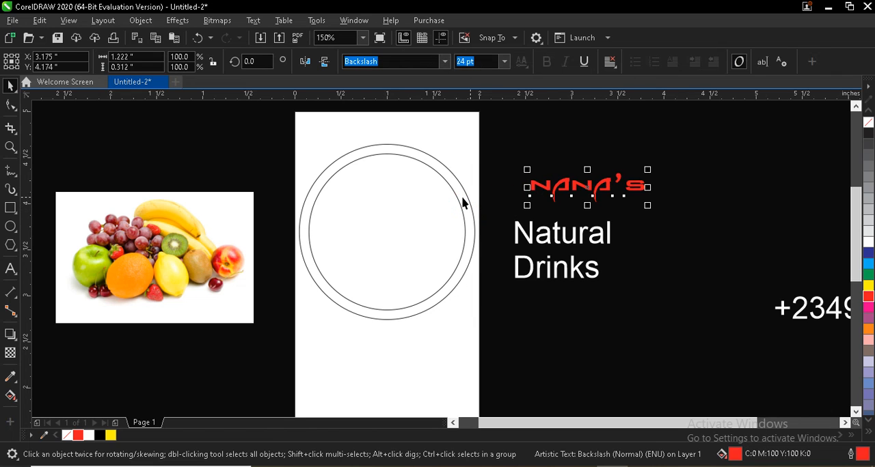
Step: Duplicate the fruit picture and PowerClip the copy inside the outer circle
{"action": "left_click", "coordinate": [190, 246]}
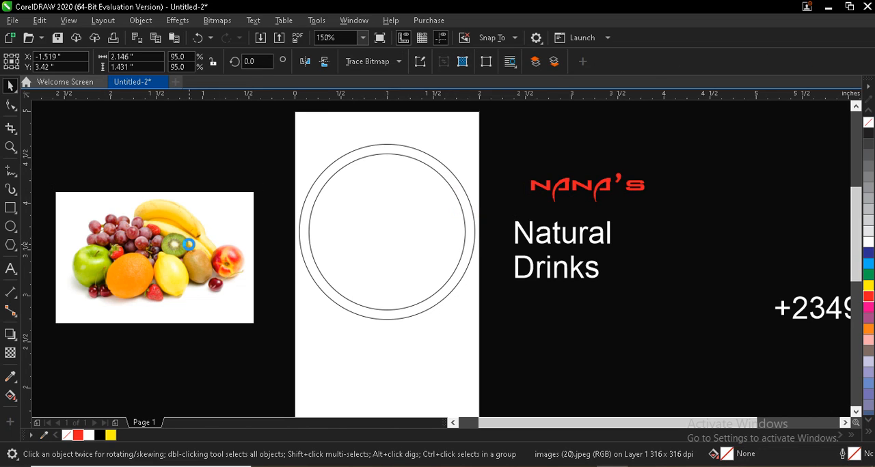
{"action": "left_click_drag", "start_coordinate": [172, 244], "coordinate": [214, 179]}
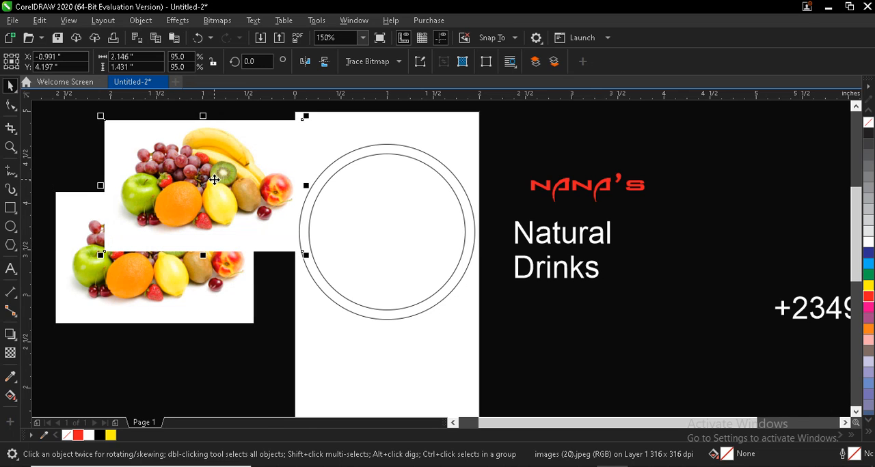
{"action": "right_click", "coordinate": [214, 179]}
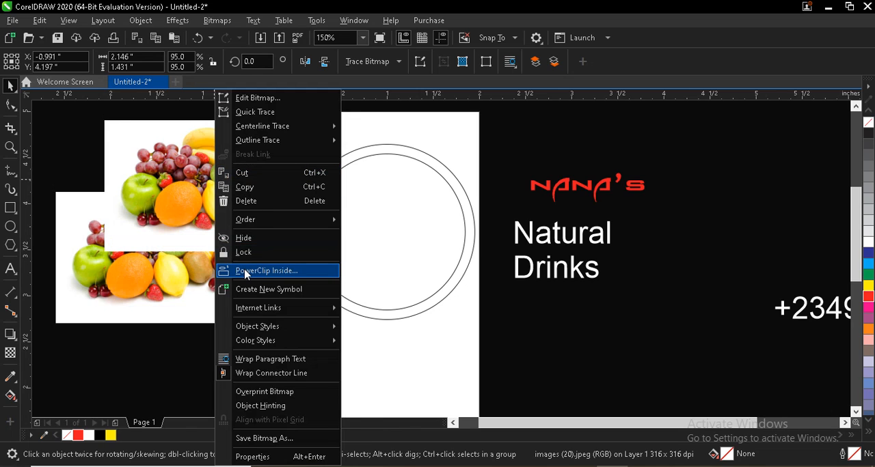
{"action": "left_click", "coordinate": [265, 271]}
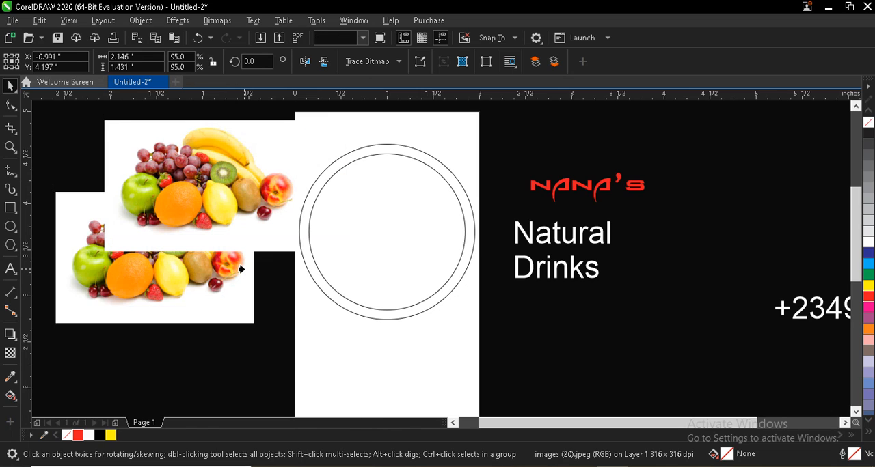
{"action": "left_click", "coordinate": [329, 165]}
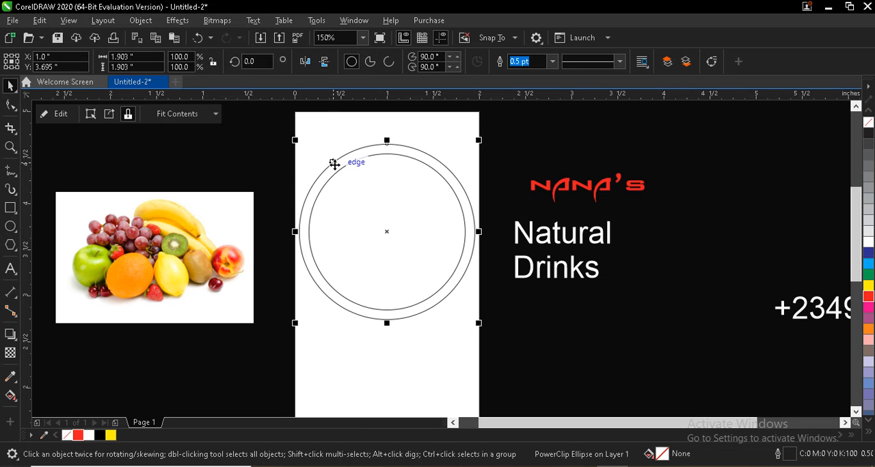
Step: Edit the outer circle's PowerClip contents, placing the fruit picture over the circle's upper part and scaling it to about 2.06 inches wide
{"action": "left_click", "coordinate": [56, 114]}
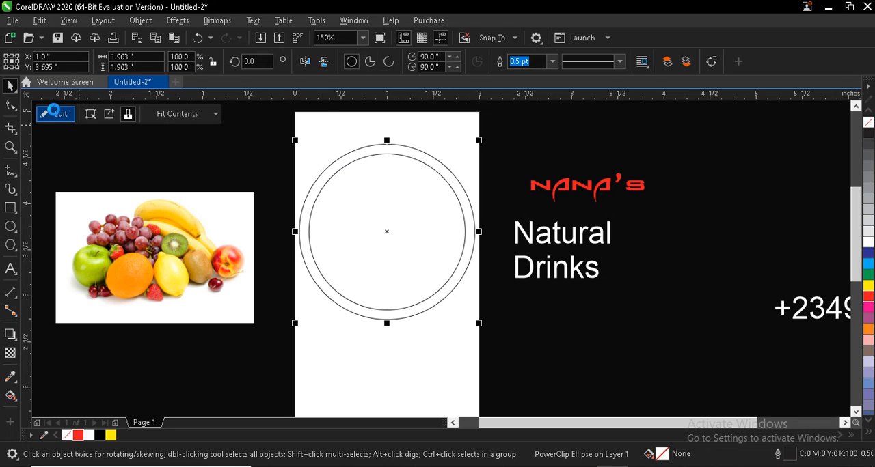
{"action": "key", "text": "Escape"}
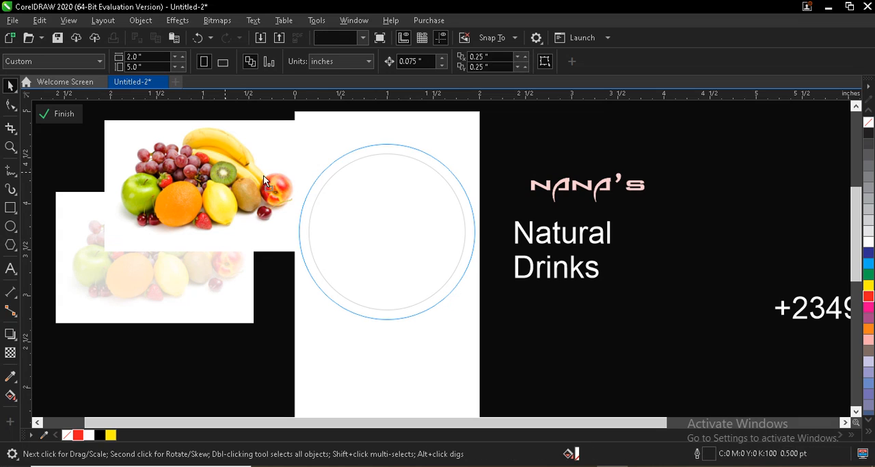
{"action": "left_click_drag", "start_coordinate": [263, 175], "coordinate": [371, 176]}
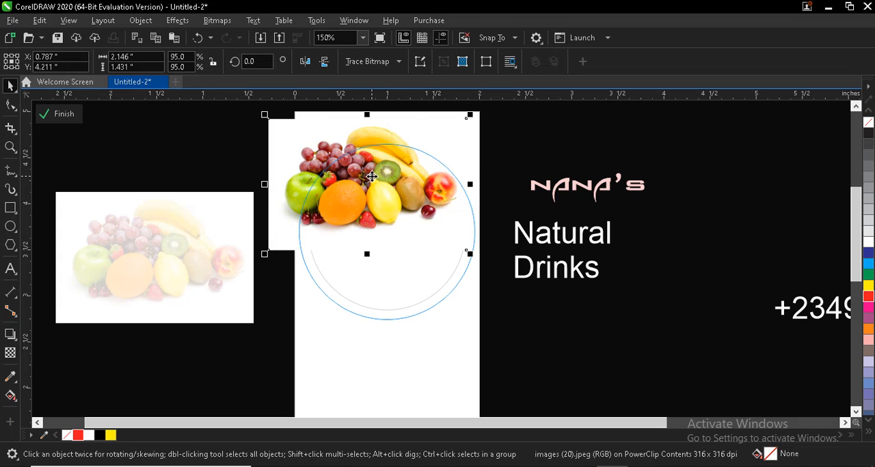
{"action": "left_click_drag", "start_coordinate": [469, 256], "coordinate": [461, 249]}
Step: Copy the fruit picture to the circle's lower right and lower left, rotating the lower-left copy to about 328.4 degrees
{"action": "left_click_drag", "start_coordinate": [363, 182], "coordinate": [328, 287]}
{"action": "left_click", "coordinate": [332, 280]}
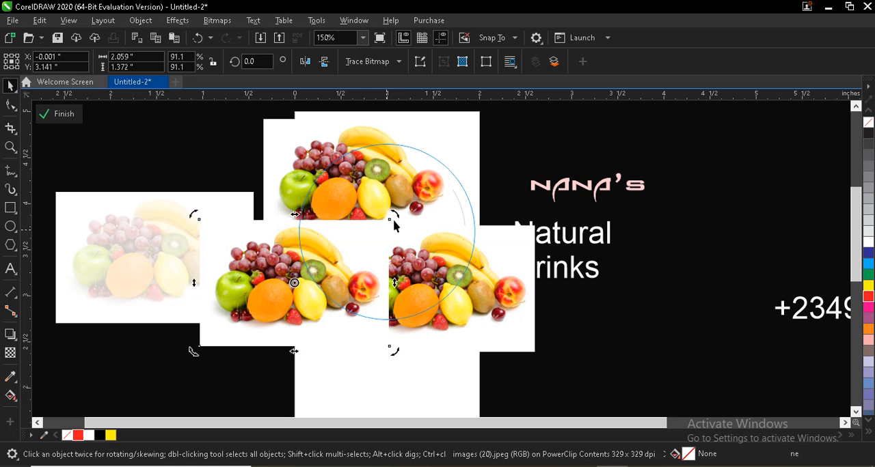
{"action": "left_click_drag", "start_coordinate": [396, 219], "coordinate": [412, 279]}
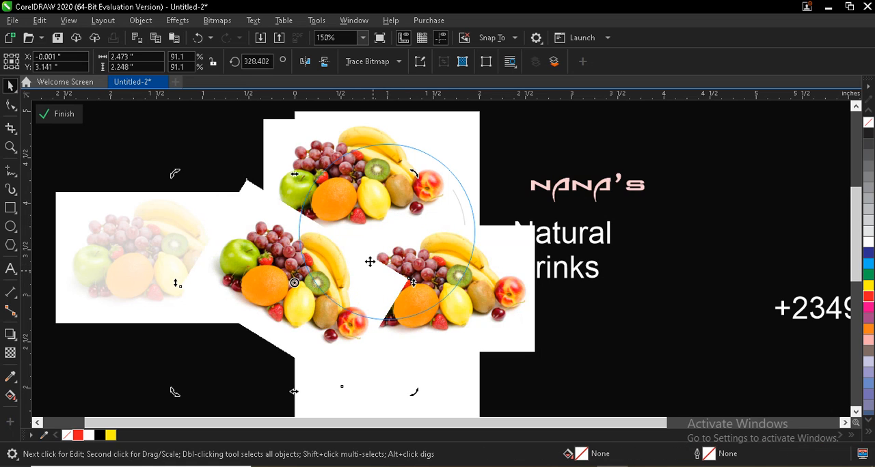
{"action": "left_click_drag", "start_coordinate": [327, 273], "coordinate": [350, 283]}
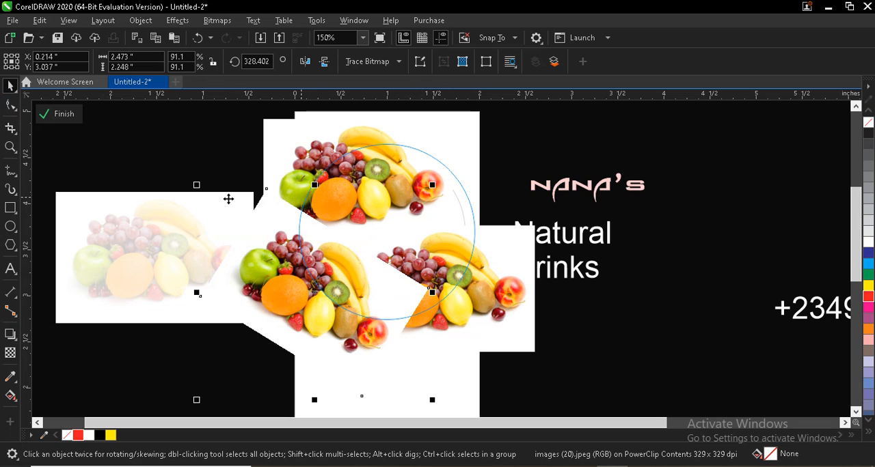
Step: Crop the rotated picture's upper white area by pulling in its top corner node, and shift the picture slightly up and right
{"action": "left_click", "coordinate": [10, 105]}
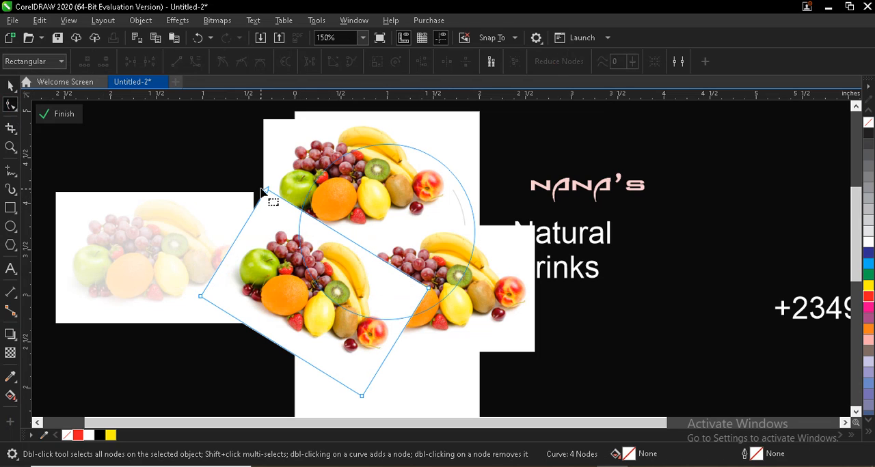
{"action": "left_click_drag", "start_coordinate": [266, 193], "coordinate": [277, 233]}
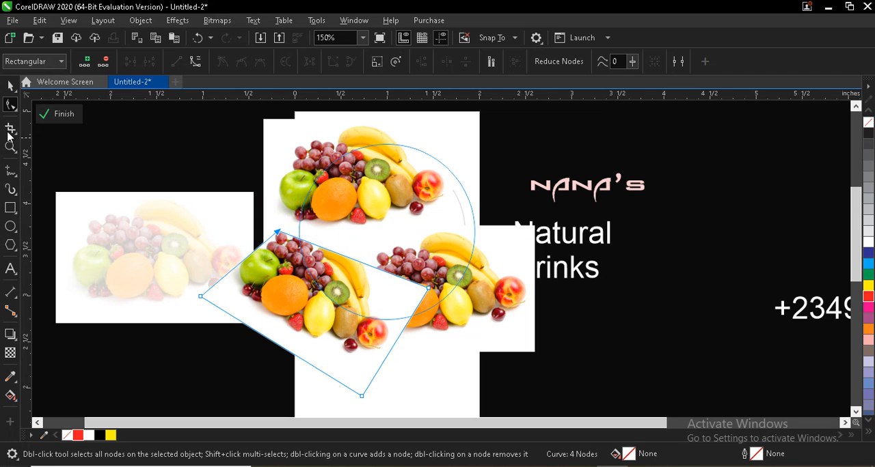
{"action": "left_click", "coordinate": [10, 87]}
{"action": "left_click_drag", "start_coordinate": [286, 264], "coordinate": [294, 253]}
Step: Crop the right side of the rotated lower-left picture by pulling its two right corner nodes inward, leaving out the peach
{"action": "left_click", "coordinate": [11, 104]}
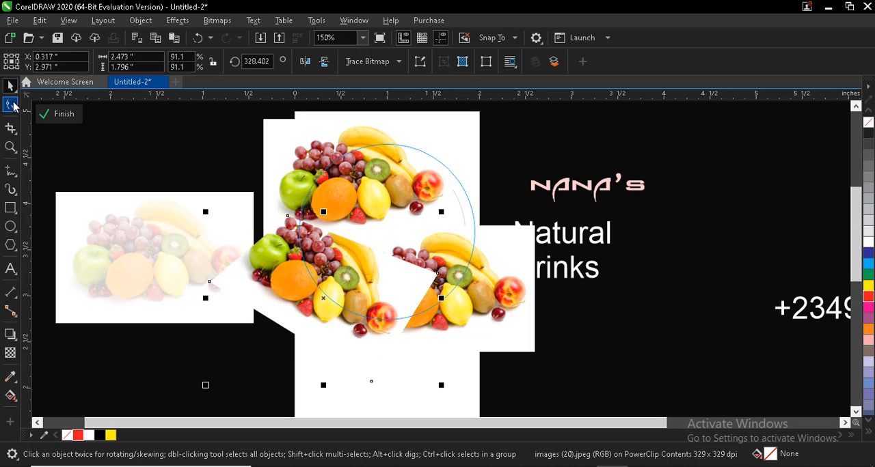
{"action": "left_click_drag", "start_coordinate": [432, 284], "coordinate": [363, 245]}
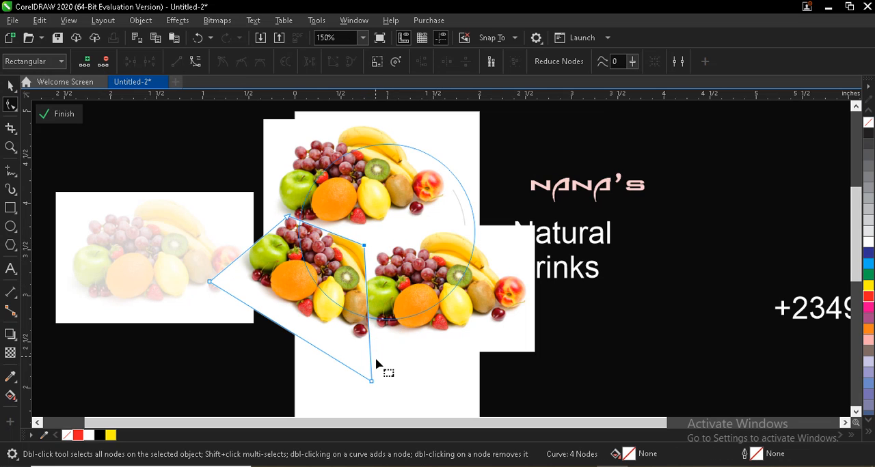
{"action": "left_click_drag", "start_coordinate": [371, 381], "coordinate": [362, 361]}
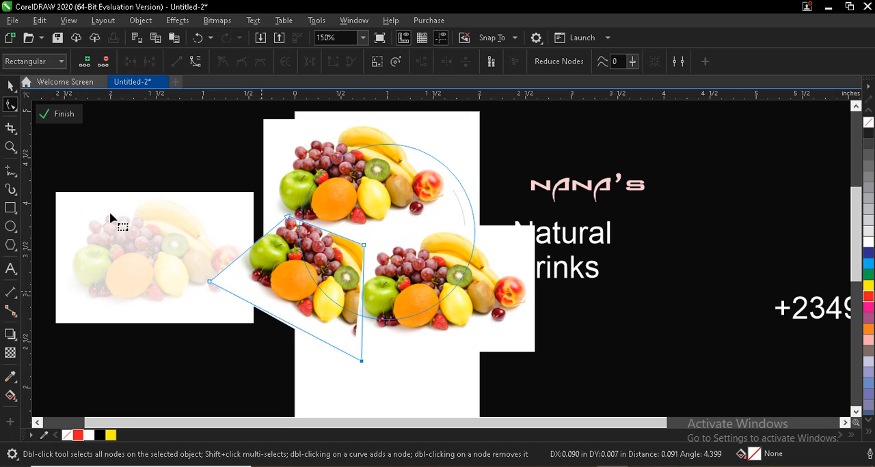
{"action": "left_click", "coordinate": [10, 87]}
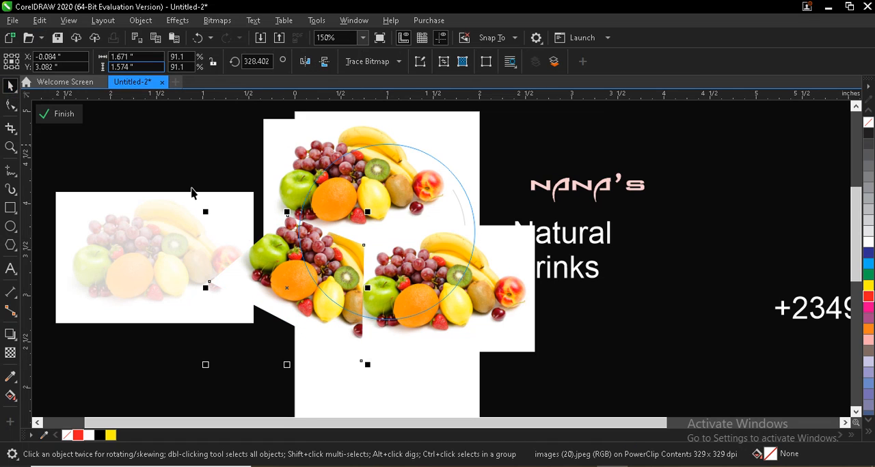
Step: Copy the cropped picture, mirror it horizontally and vertically, and place it over the circle's upper-right edge
{"action": "left_click_drag", "start_coordinate": [287, 287], "coordinate": [478, 238]}
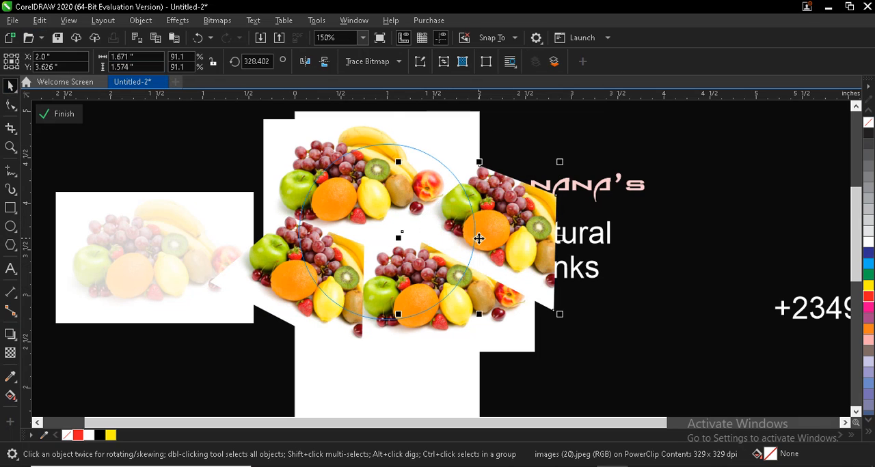
{"action": "left_click", "coordinate": [306, 62]}
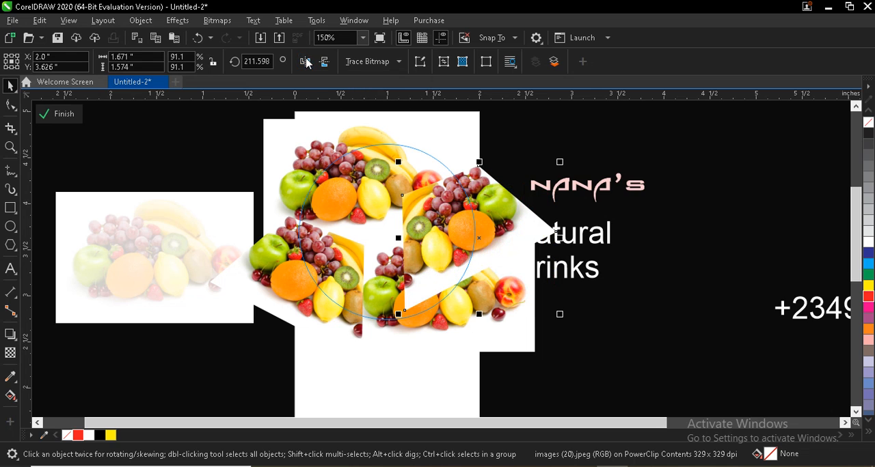
{"action": "left_click", "coordinate": [324, 60]}
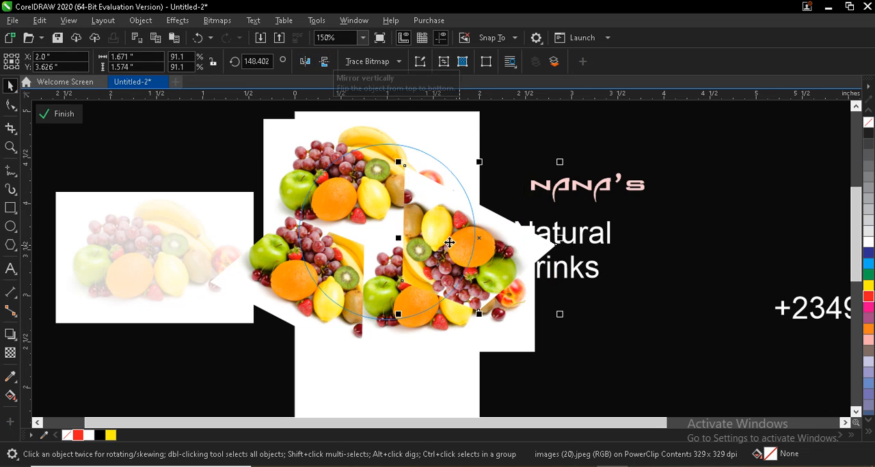
{"action": "left_click_drag", "start_coordinate": [438, 233], "coordinate": [499, 192]}
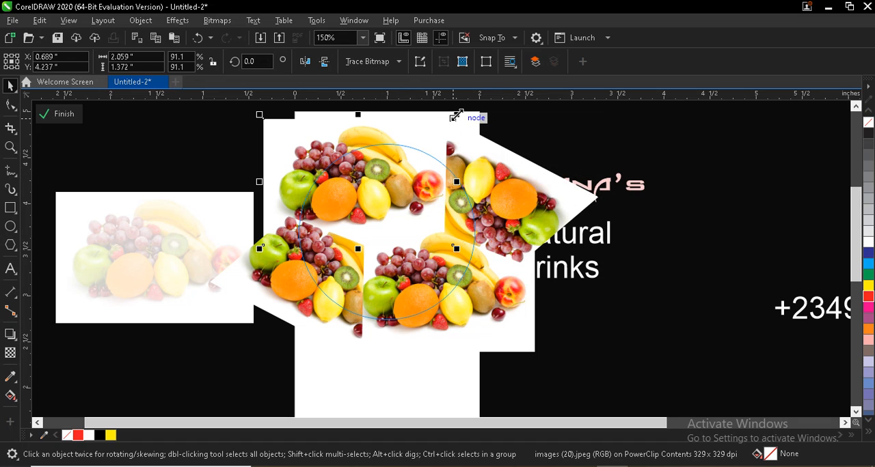
Step: Enlarge the upper fruit picture to about 2.29 inches wide, adjust its position and finish editing the PowerClip contents
{"action": "left_click_drag", "start_coordinate": [457, 115], "coordinate": [469, 110]}
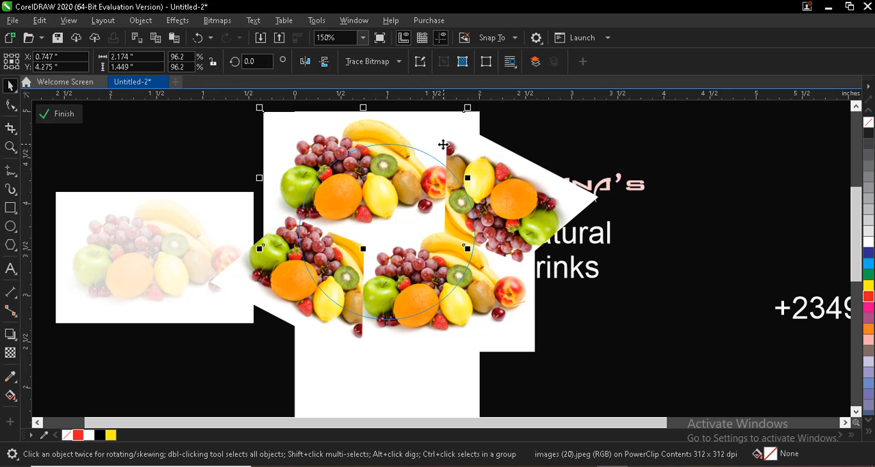
{"action": "left_click_drag", "start_coordinate": [398, 171], "coordinate": [399, 176]}
{"action": "left_click_drag", "start_coordinate": [472, 108], "coordinate": [482, 144]}
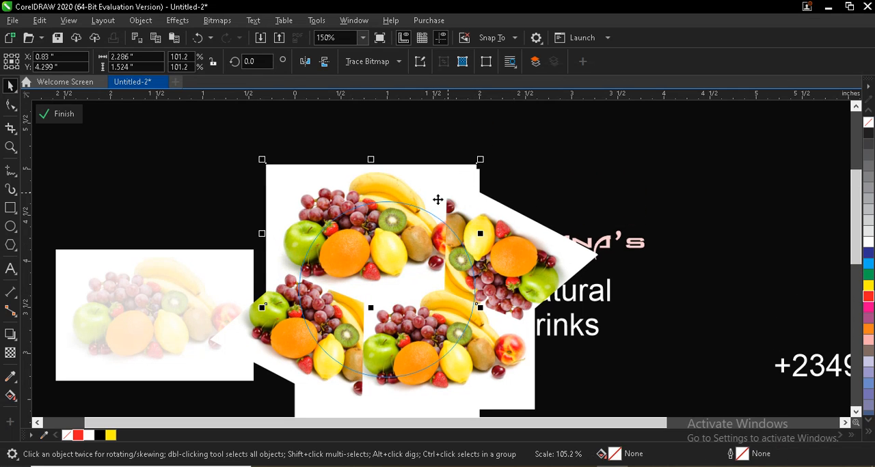
{"action": "left_click", "coordinate": [54, 115]}
Step: Fill the inner circle with white and remove its outline
{"action": "left_click", "coordinate": [402, 256]}
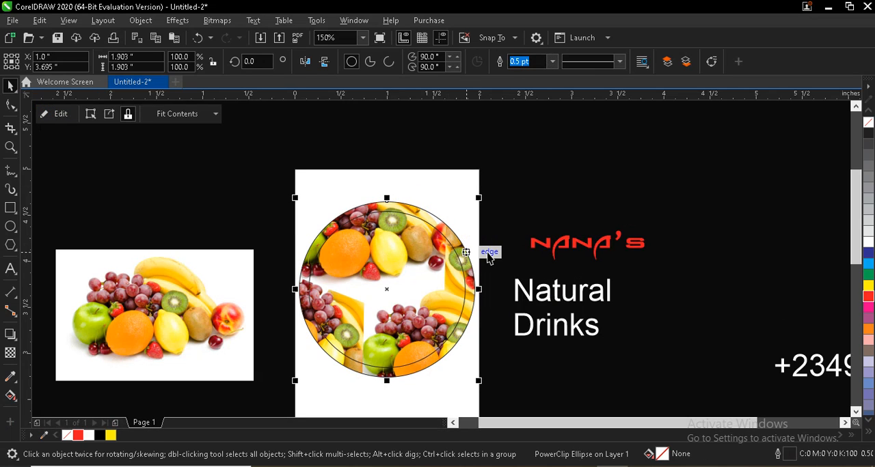
{"action": "scroll", "coordinate": [854, 210], "scroll_direction": "down", "scroll_amount": 2}
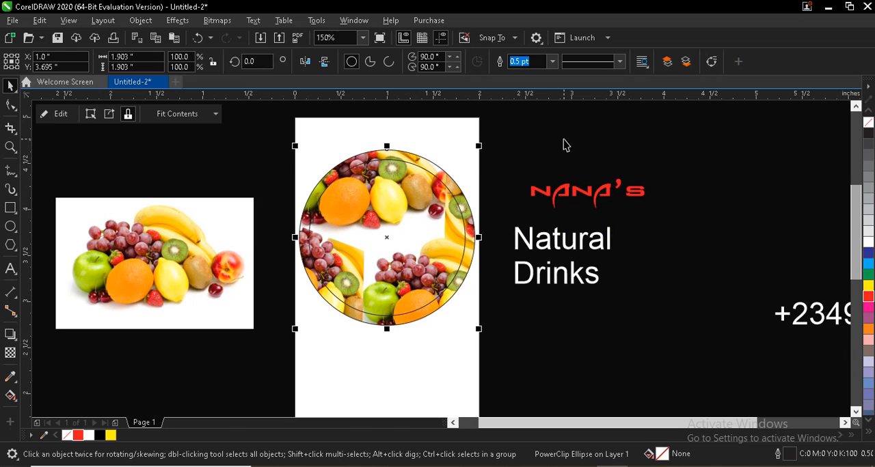
{"action": "left_click", "coordinate": [520, 172]}
{"action": "left_click", "coordinate": [424, 192]}
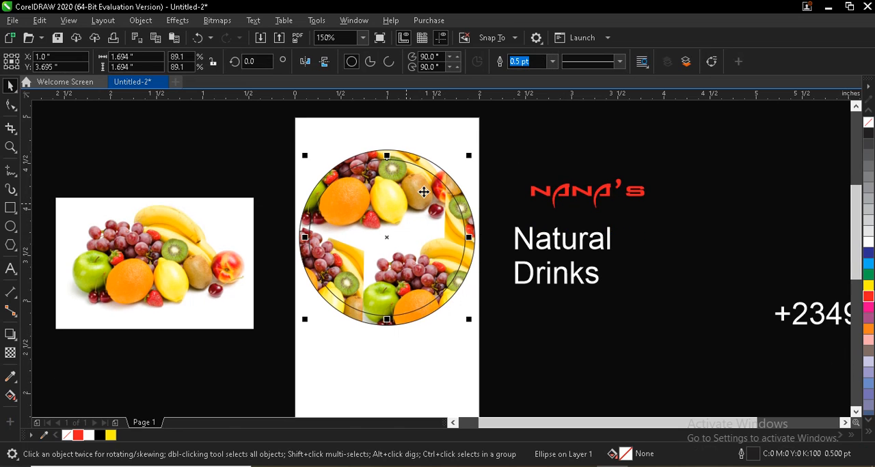
{"action": "left_click", "coordinate": [868, 242]}
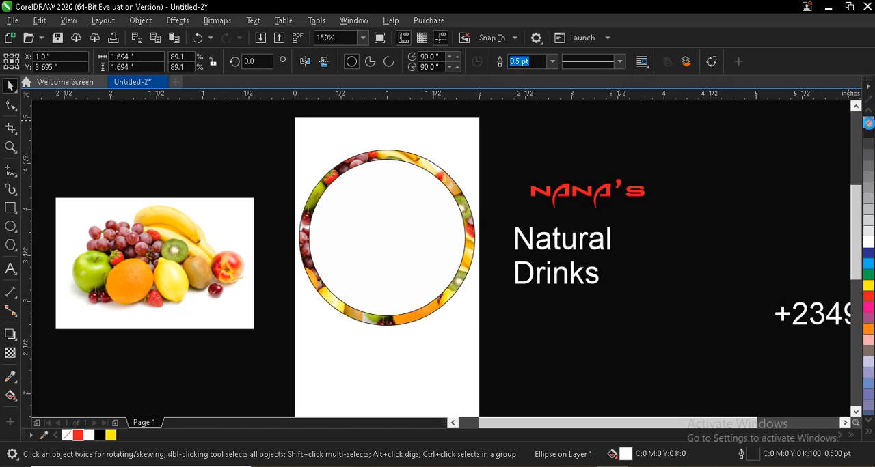
{"action": "right_click", "coordinate": [868, 123]}
{"action": "key", "text": "Escape"}
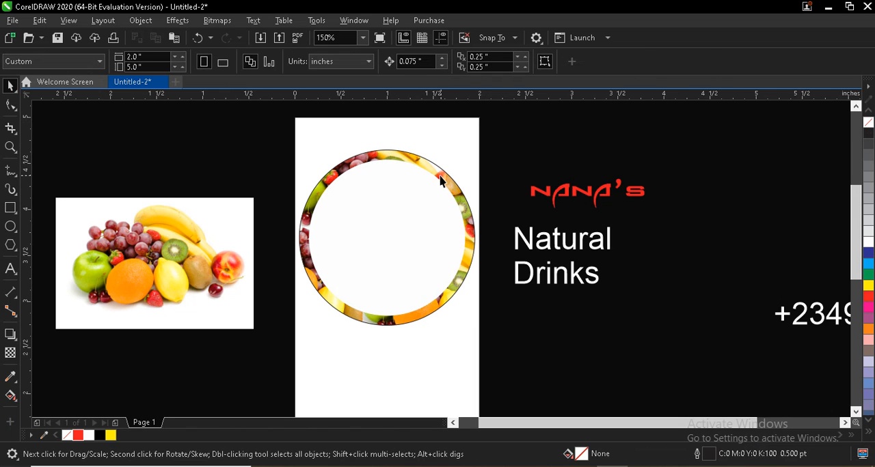
Step: Remove the outline from the fruit-filled PowerClip circle
{"action": "left_click", "coordinate": [440, 180]}
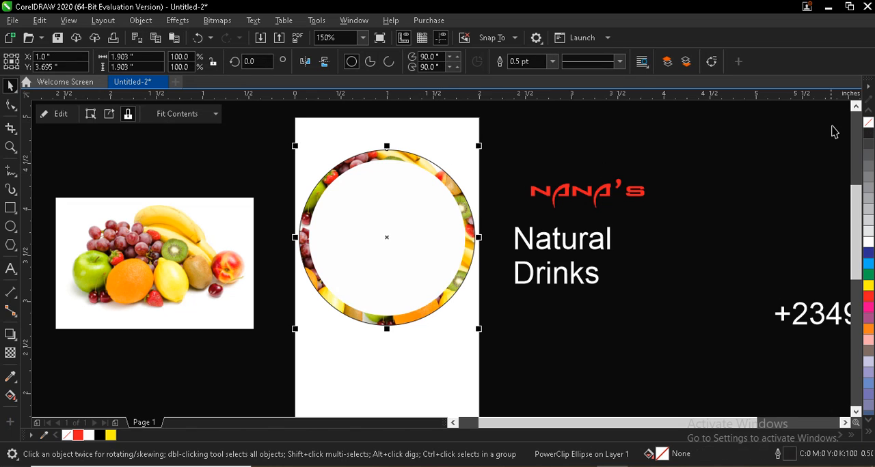
{"action": "right_click", "coordinate": [867, 123]}
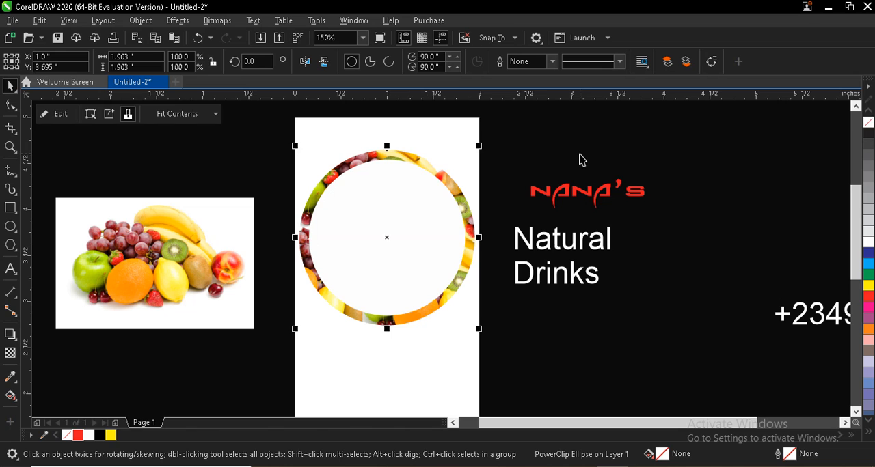
{"action": "key", "text": "Escape"}
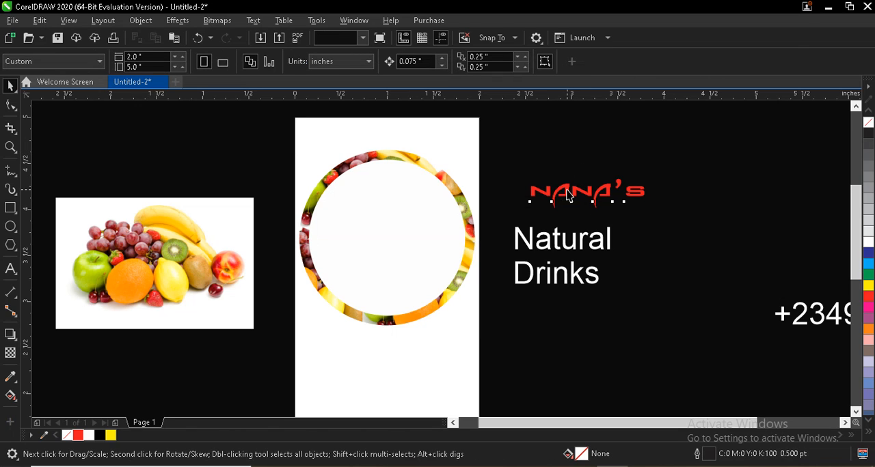
Step: Move the red NANA'S text into the white inner circle and enlarge it to about 1.53 inches wide
{"action": "left_click_drag", "start_coordinate": [567, 196], "coordinate": [372, 239]}
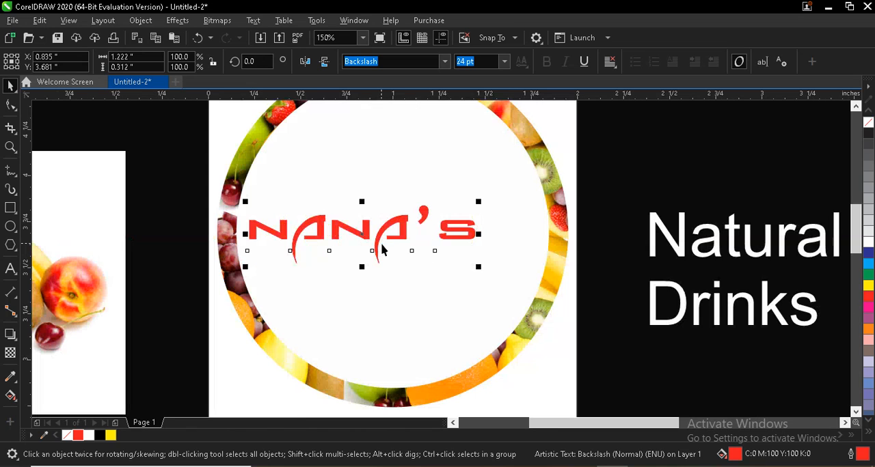
{"action": "scroll", "coordinate": [380, 247], "scroll_direction": "up", "scroll_amount": 2}
{"action": "left_click_drag", "start_coordinate": [480, 202], "coordinate": [537, 176]}
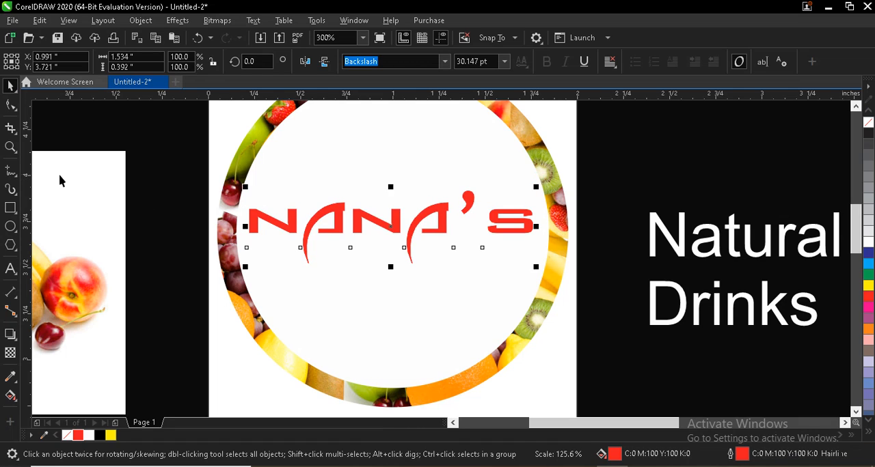
Step: Tighten the letter spacing of the NANA'S text with the Shape tool to about 1.36 inches wide
{"action": "left_click", "coordinate": [10, 106]}
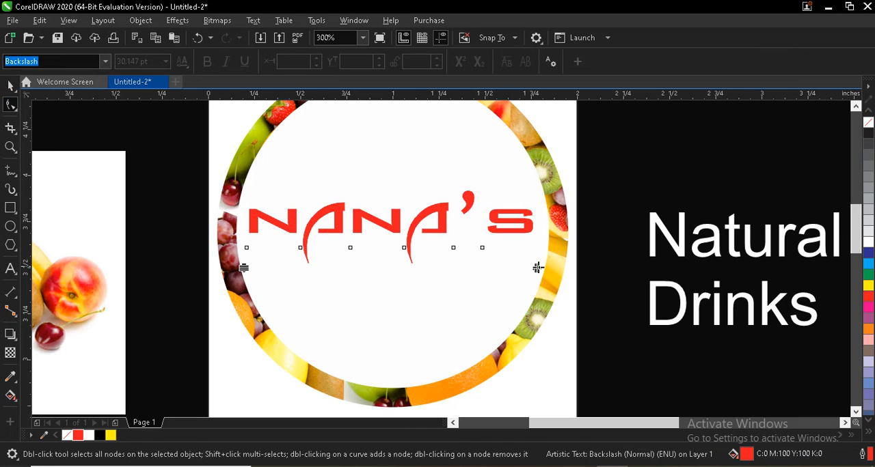
{"action": "left_click_drag", "start_coordinate": [542, 268], "coordinate": [497, 262]}
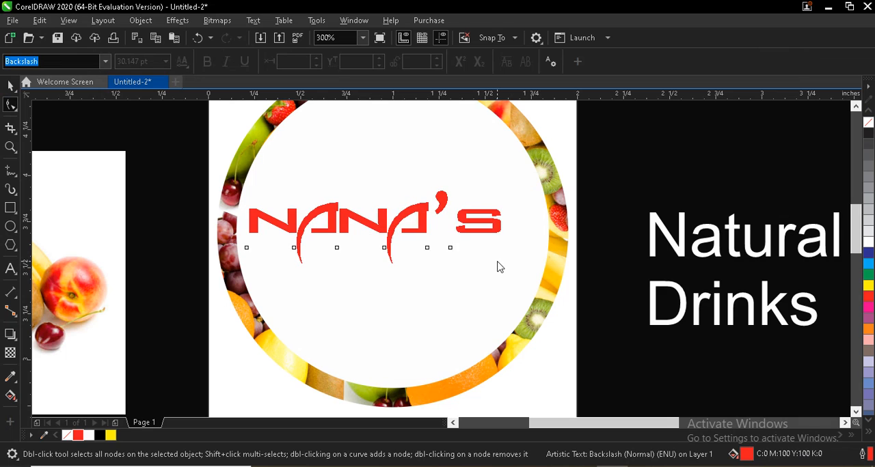
{"action": "left_click", "coordinate": [498, 263]}
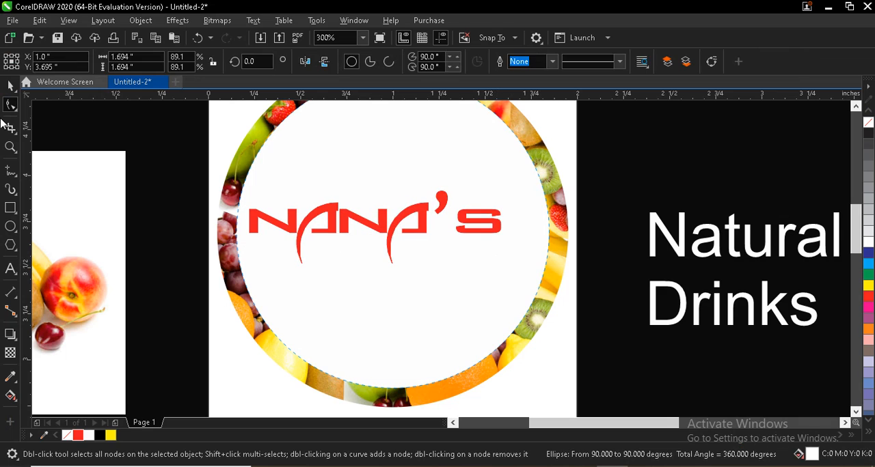
Step: Enlarge the NANA'S text to about 1.57 inches wide and centre it horizontally on the inner circle
{"action": "key", "text": "space"}
{"action": "left_click", "coordinate": [469, 220]}
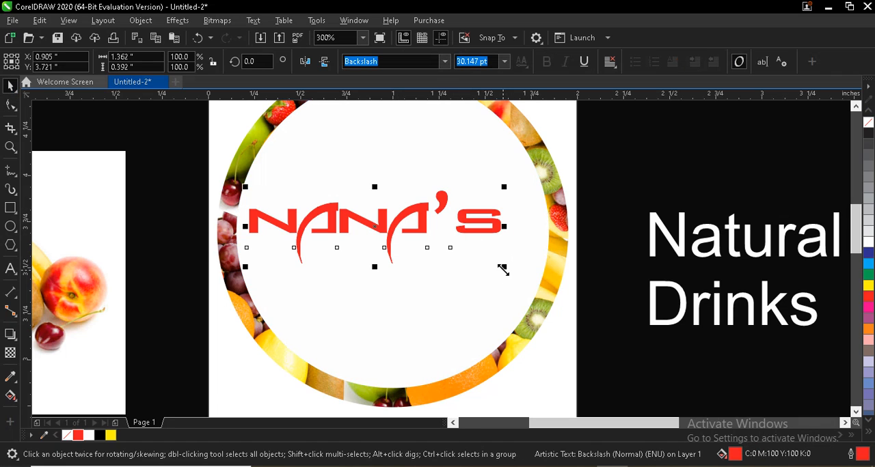
{"action": "left_click_drag", "start_coordinate": [503, 270], "coordinate": [544, 295]}
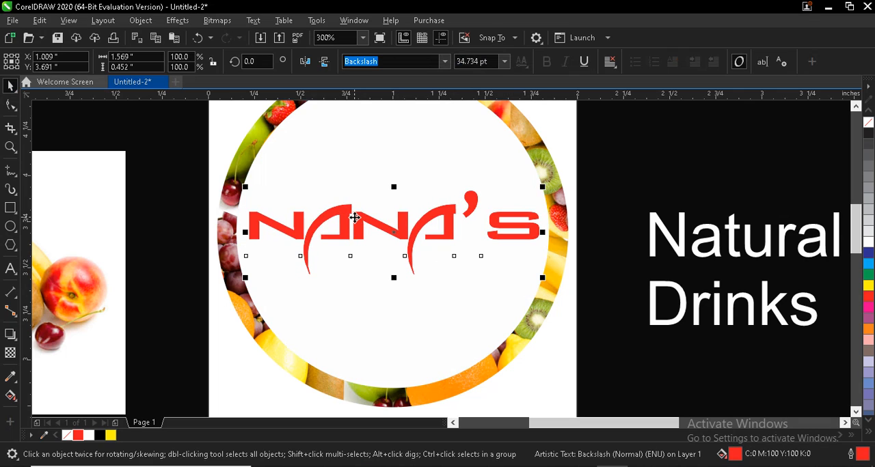
{"action": "left_click", "coordinate": [310, 159], "text": "shift"}
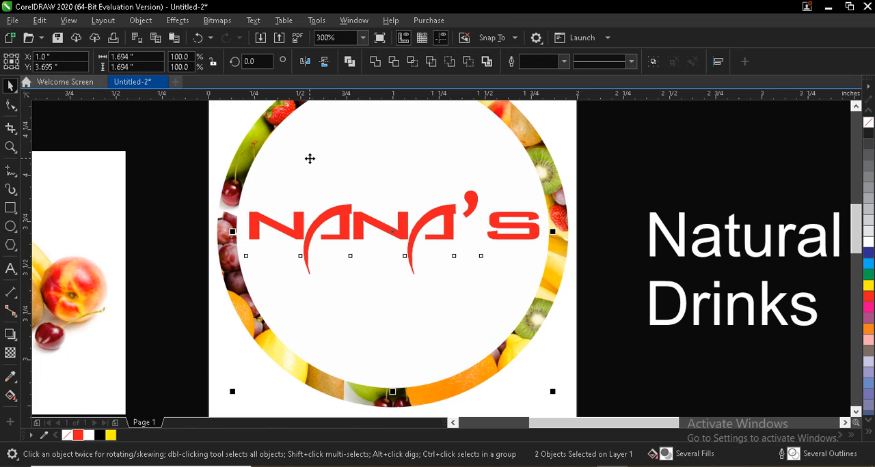
{"action": "key", "text": "c"}
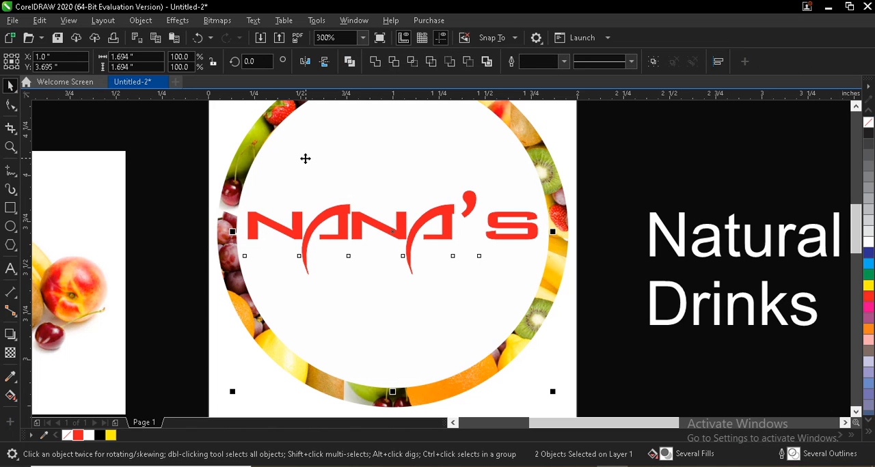
{"action": "scroll", "coordinate": [326, 168], "scroll_direction": "down", "scroll_amount": 2}
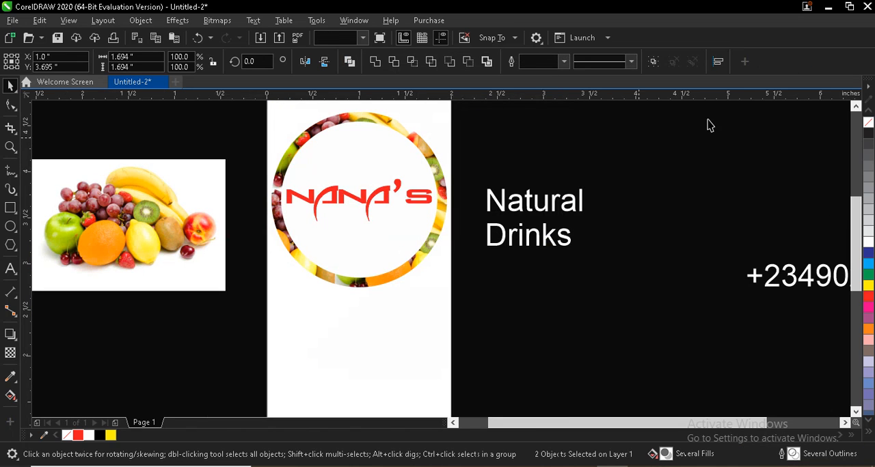
{"action": "left_click", "coordinate": [804, 125]}
Step: Set the font of both the Natural and Drinks texts to Southern Aire Personal Use Only
{"action": "left_click", "coordinate": [855, 106]}
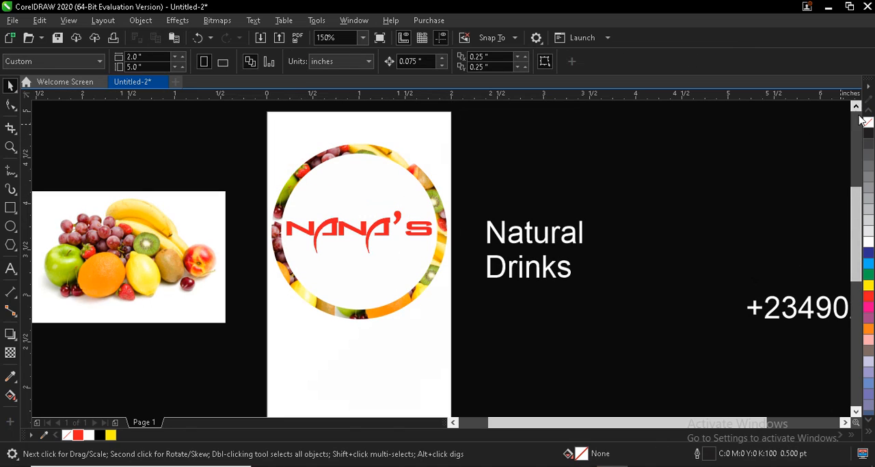
{"action": "left_click", "coordinate": [520, 241]}
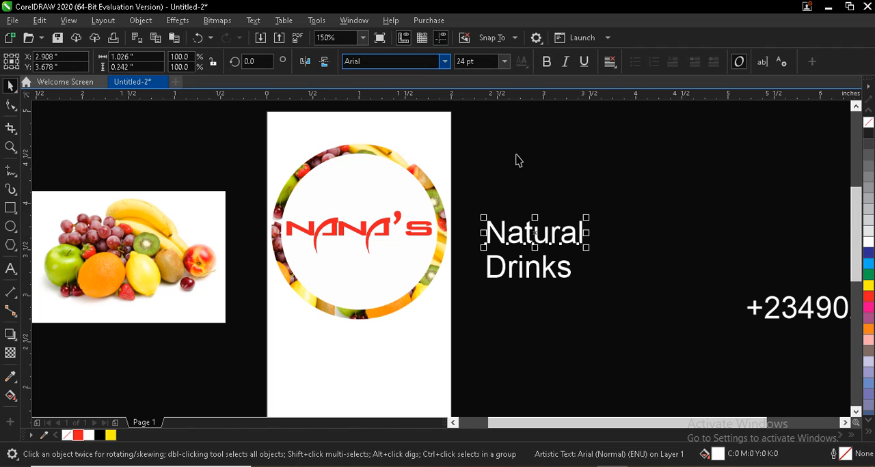
{"action": "left_click_drag", "start_coordinate": [517, 274], "coordinate": [472, 319]}
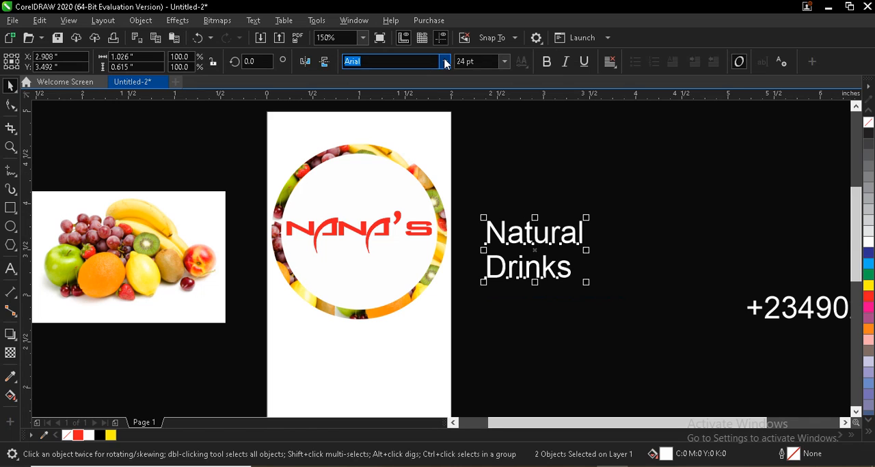
{"action": "left_click", "coordinate": [445, 61]}
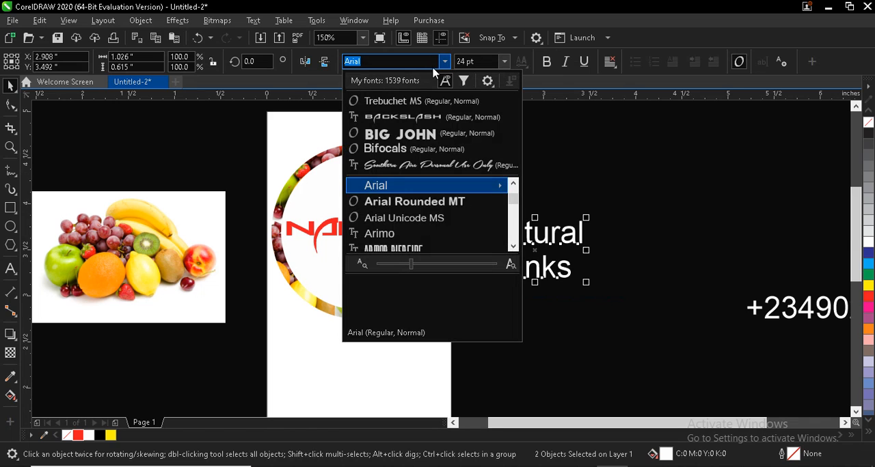
{"action": "left_click", "coordinate": [408, 169]}
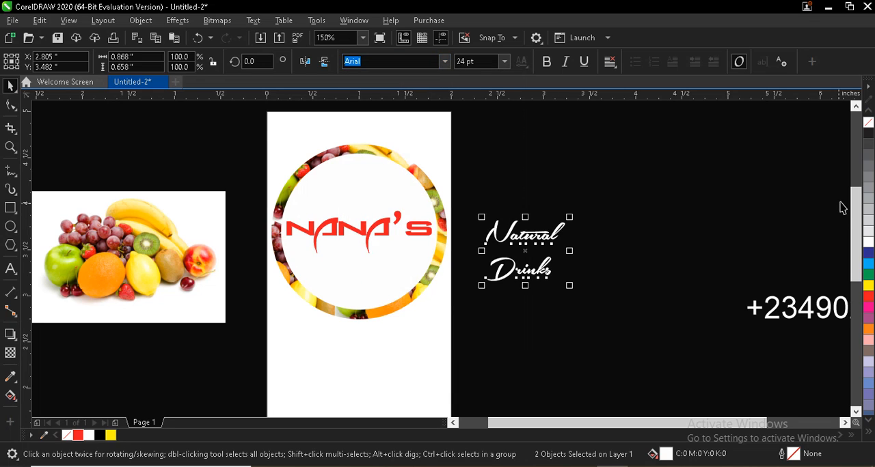
Step: Move the Natural and Drinks texts onto the label below the fruit ring and fill them with black
{"action": "scroll", "coordinate": [860, 244], "scroll_direction": "down", "scroll_amount": 3}
{"action": "scroll", "coordinate": [860, 244], "scroll_direction": "down", "scroll_amount": 1}
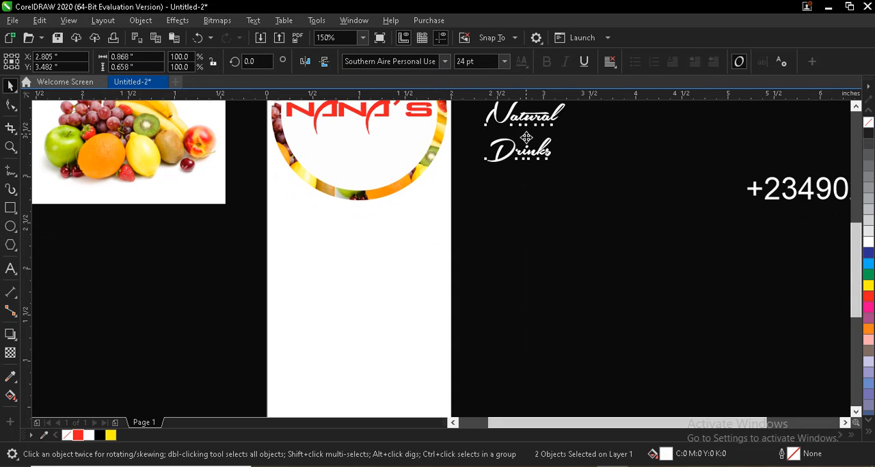
{"action": "left_click_drag", "start_coordinate": [526, 138], "coordinate": [356, 250]}
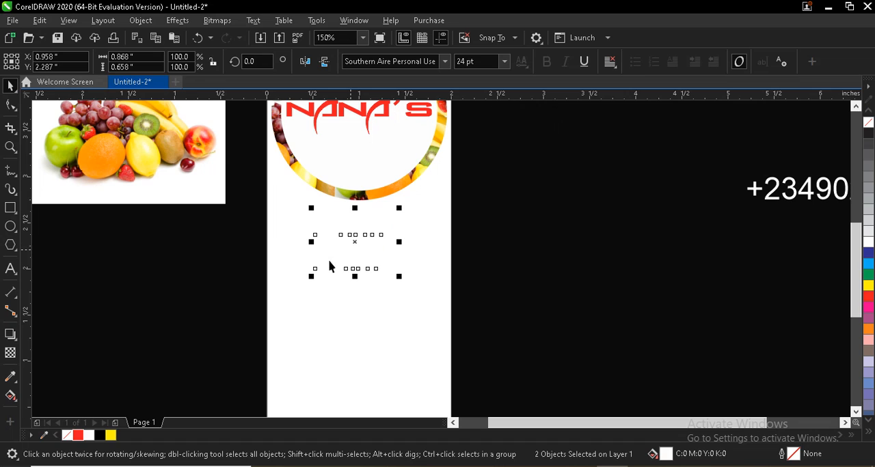
{"action": "left_click", "coordinate": [102, 438]}
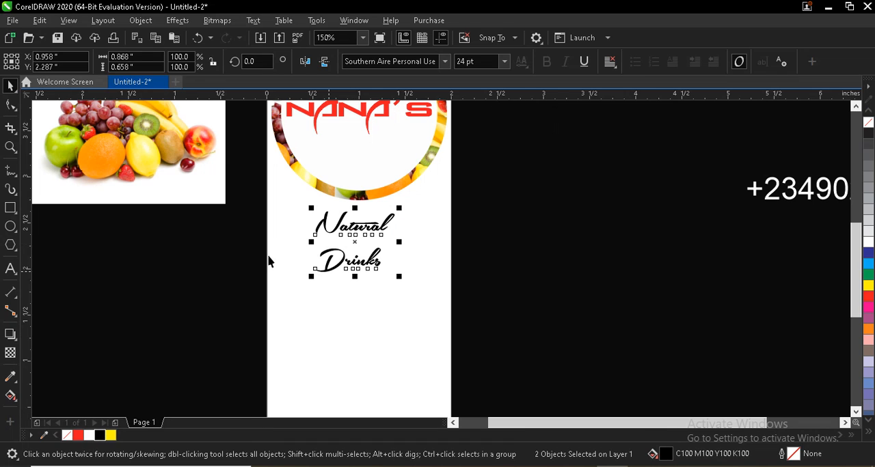
Step: Enlarge the Natural and Drinks texts together to about 1.16 inches wide, roughly centred on the label
{"action": "left_click", "coordinate": [314, 259]}
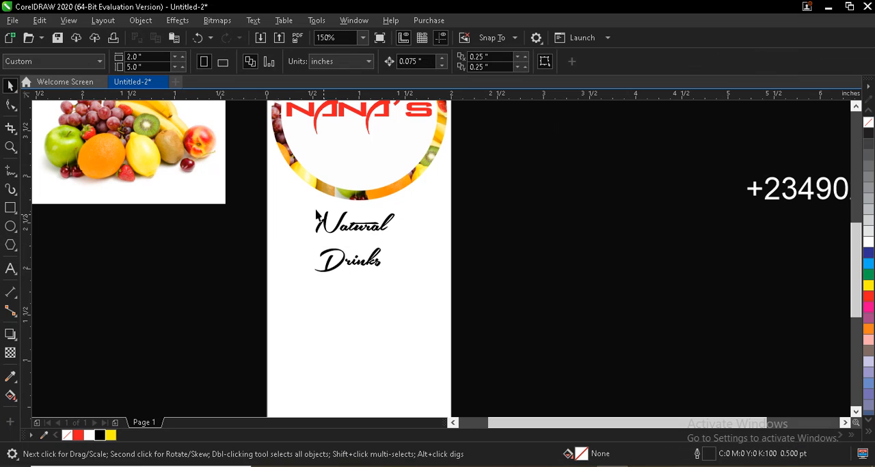
{"action": "left_click_drag", "start_coordinate": [337, 241], "coordinate": [413, 295]}
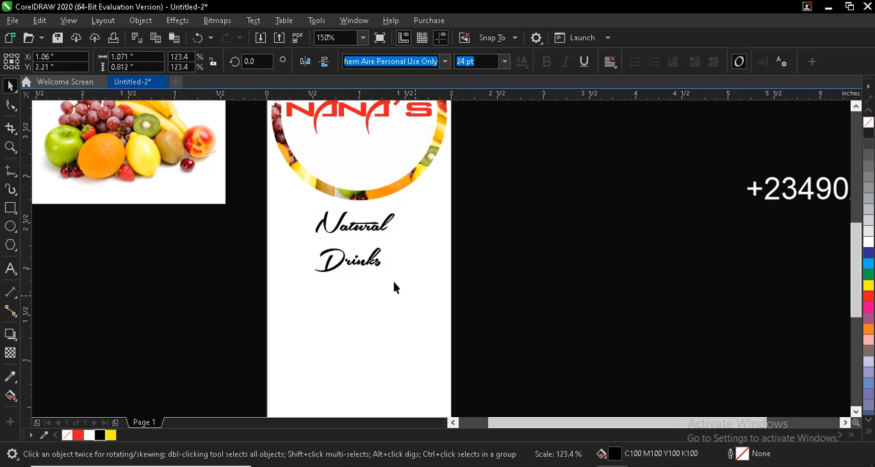
{"action": "left_click_drag", "start_coordinate": [308, 290], "coordinate": [299, 296]}
Step: Move the phone number text to the lower end of the label and fill it with yellow
{"action": "scroll", "coordinate": [594, 270], "scroll_direction": "down", "scroll_amount": 2}
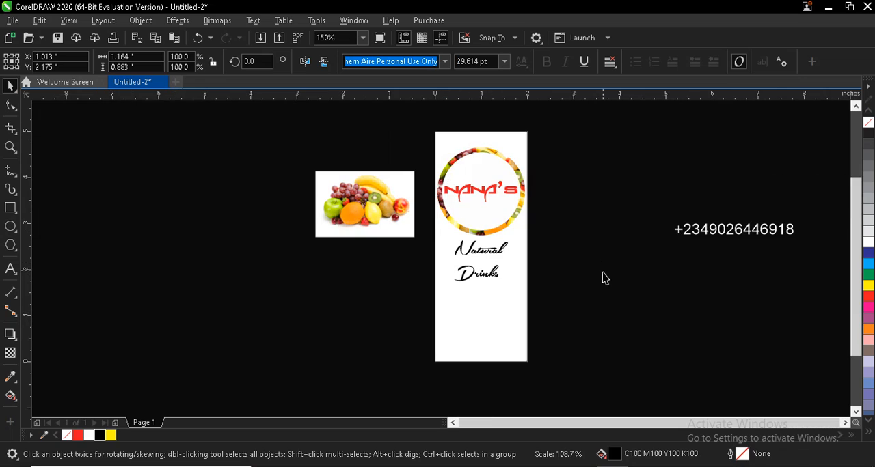
{"action": "scroll", "coordinate": [759, 246], "scroll_direction": "down", "scroll_amount": 1}
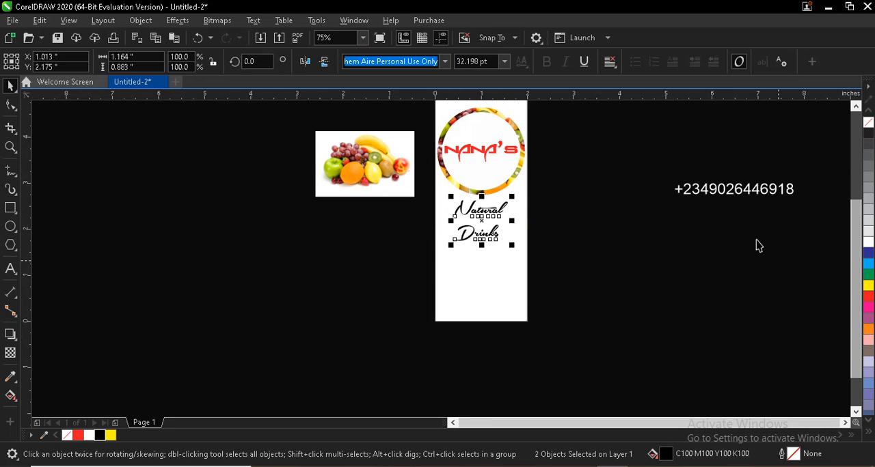
{"action": "left_click", "coordinate": [742, 189]}
{"action": "left_click_drag", "start_coordinate": [642, 243], "coordinate": [507, 311]}
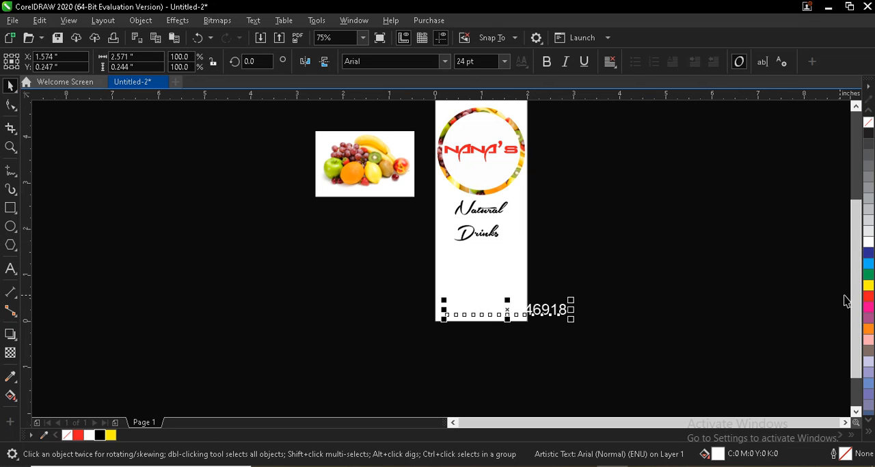
{"action": "left_click", "coordinate": [111, 435]}
Step: Set the phone number's font to Big John
{"action": "scroll", "coordinate": [537, 333], "scroll_direction": "up", "scroll_amount": 1}
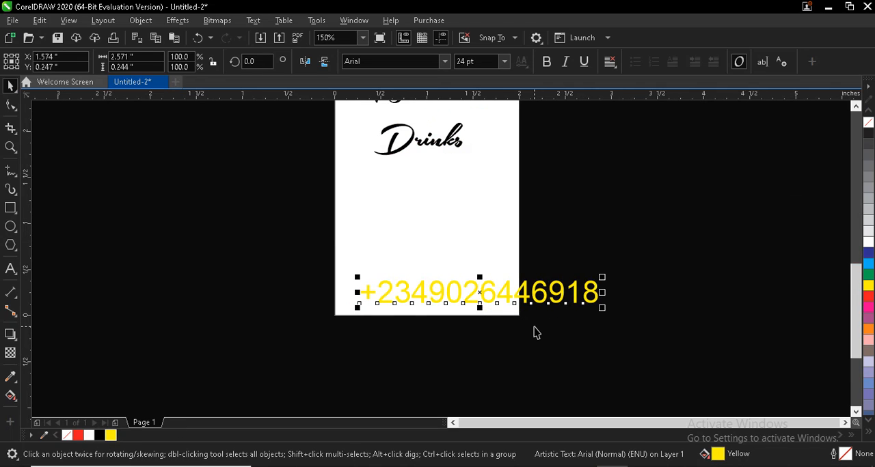
{"action": "scroll", "coordinate": [507, 318], "scroll_direction": "up", "scroll_amount": 1}
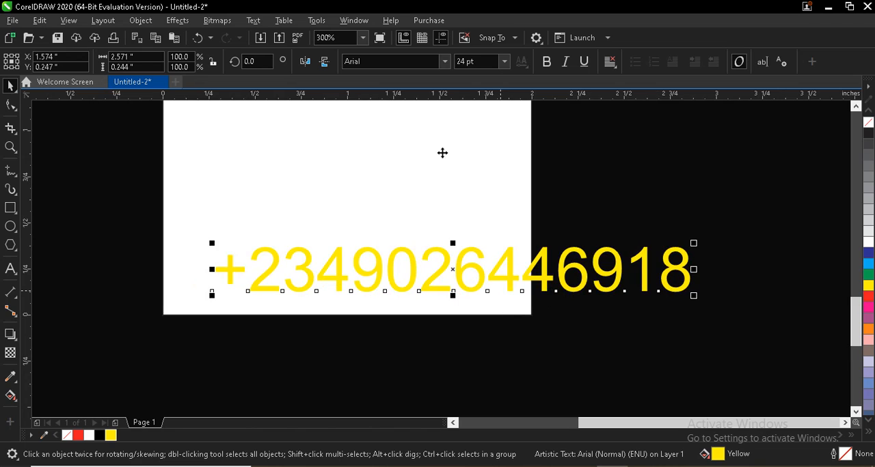
{"action": "left_click", "coordinate": [444, 61]}
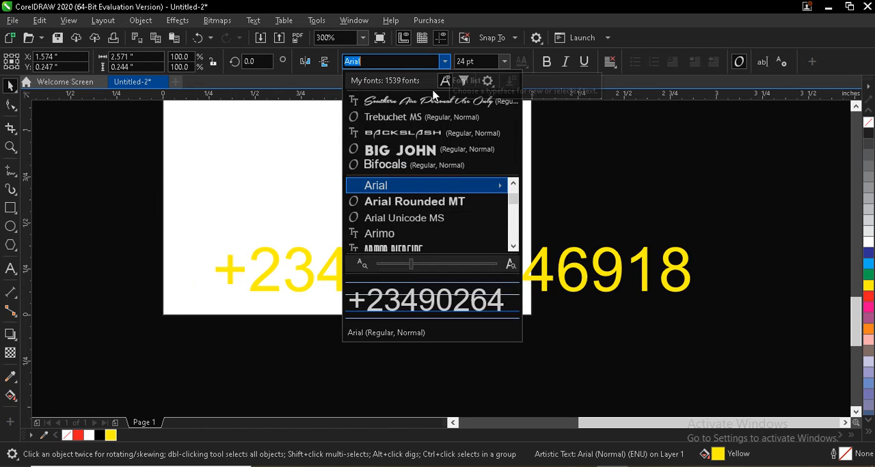
{"action": "key", "text": "Escape"}
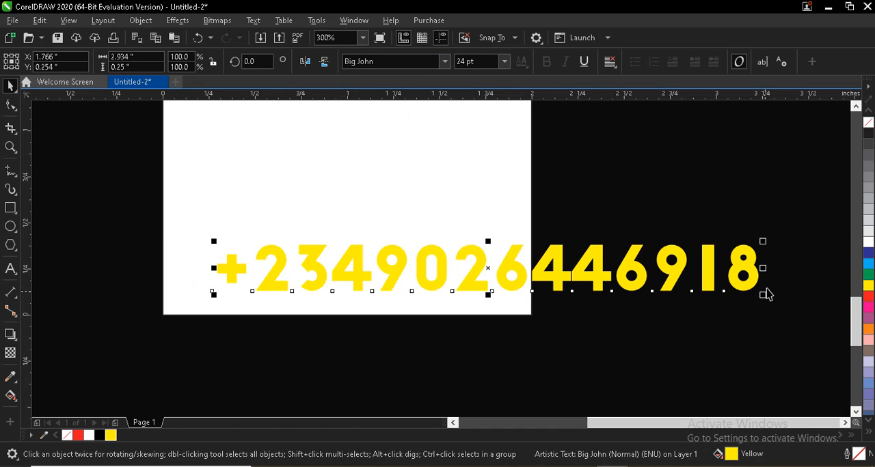
Step: Shrink the phone number to about 1.83 inches wide and position it within the label's width, slightly above the lower edge
{"action": "left_click_drag", "start_coordinate": [762, 241], "coordinate": [703, 261]}
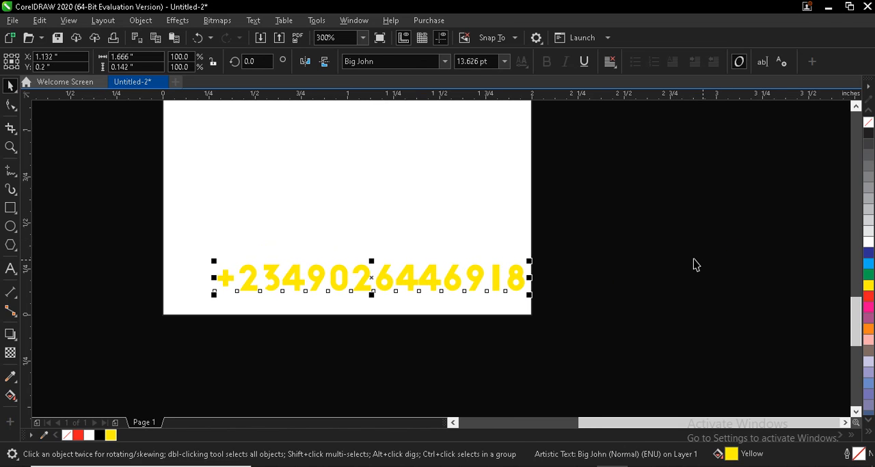
{"action": "left_click_drag", "start_coordinate": [362, 281], "coordinate": [347, 266]}
{"action": "left_click_drag", "start_coordinate": [191, 250], "coordinate": [176, 244]}
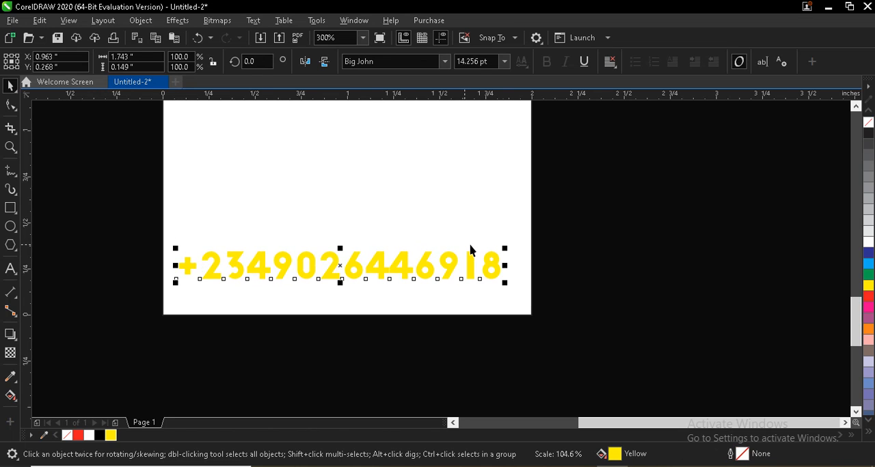
{"action": "left_click_drag", "start_coordinate": [506, 248], "coordinate": [520, 249]}
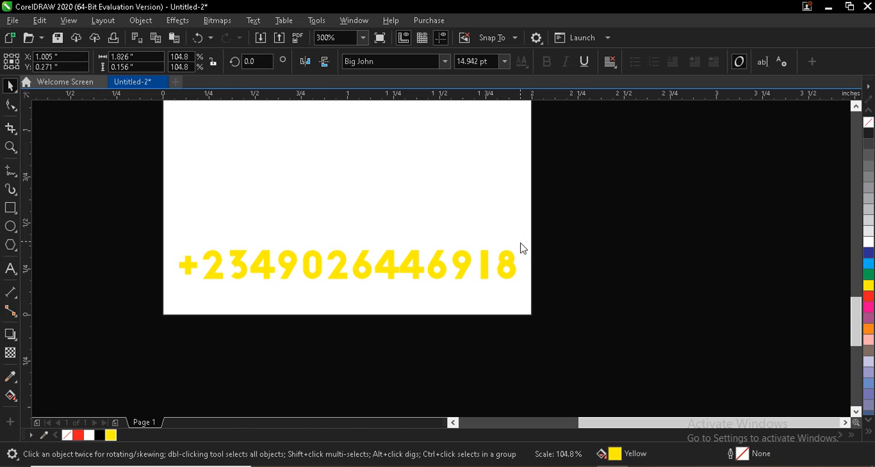
{"action": "left_click", "coordinate": [77, 209]}
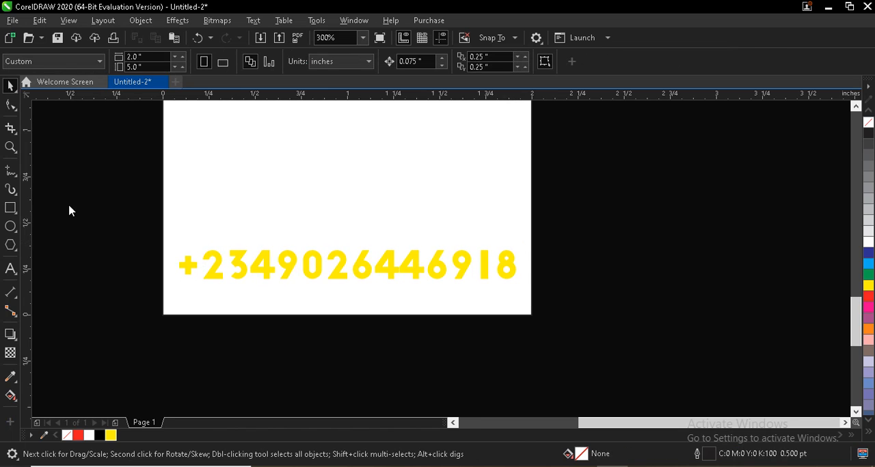
Step: Draw a rectangle about 2.27 by 0.22 inches across the phone number, extending past both sides of the label
{"action": "key", "text": "F6"}
{"action": "left_click_drag", "start_coordinate": [151, 239], "coordinate": [570, 280]}
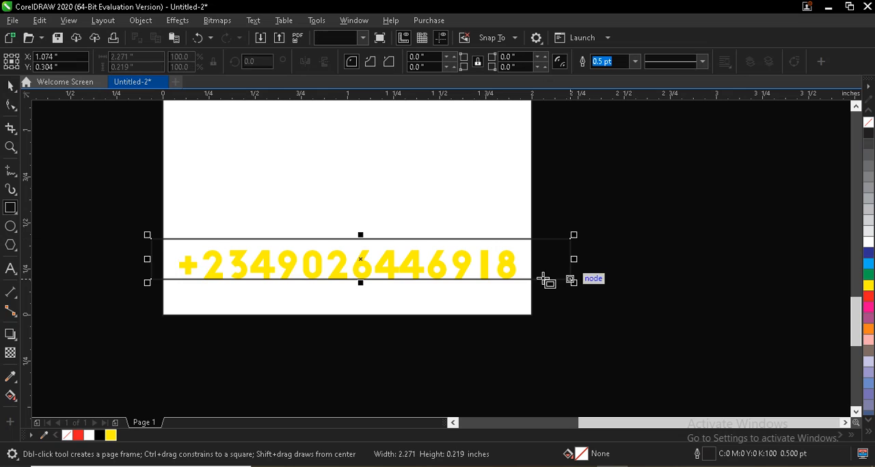
Step: Color the rectangle's fill and outline red and PowerClip it inside the label background behind the phone number
{"action": "key", "text": "space"}
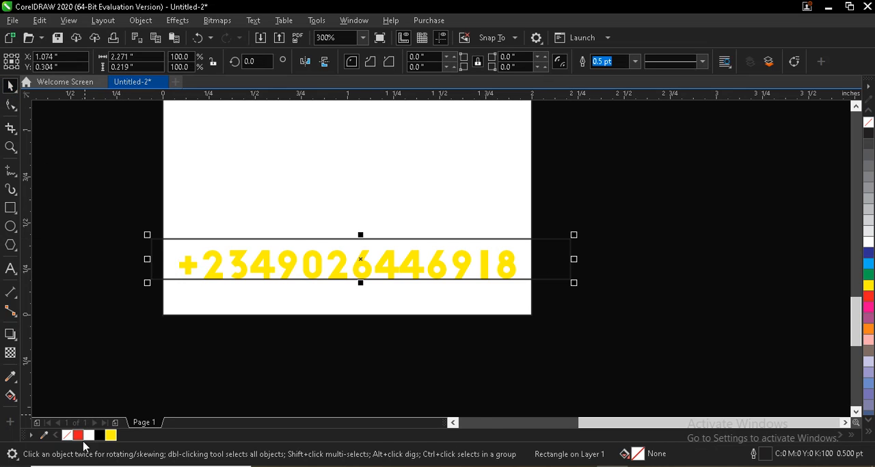
{"action": "left_click", "coordinate": [78, 436]}
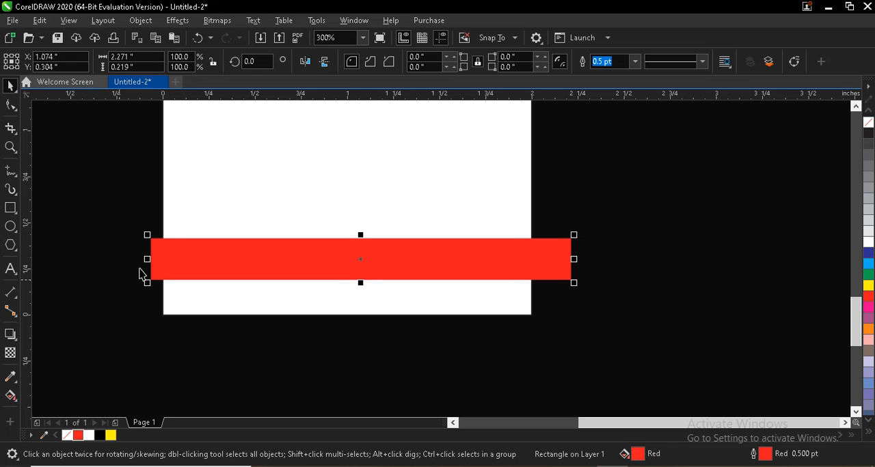
{"action": "right_click", "coordinate": [160, 253]}
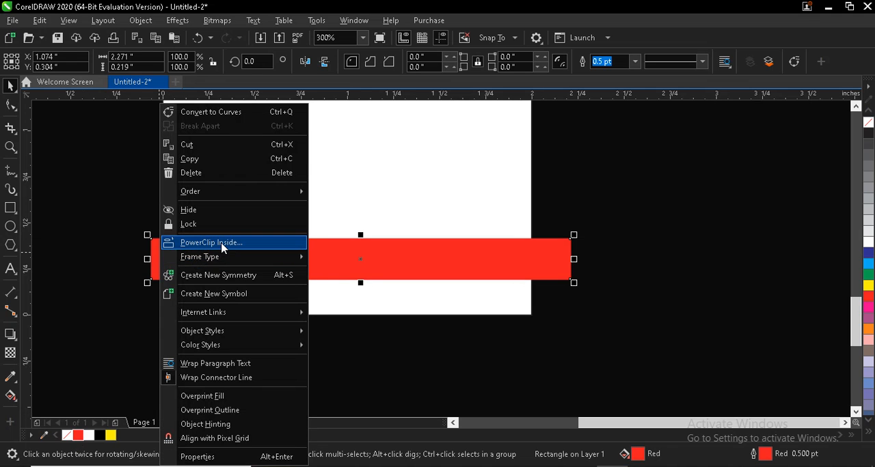
{"action": "left_click", "coordinate": [221, 243]}
{"action": "left_click", "coordinate": [223, 198]}
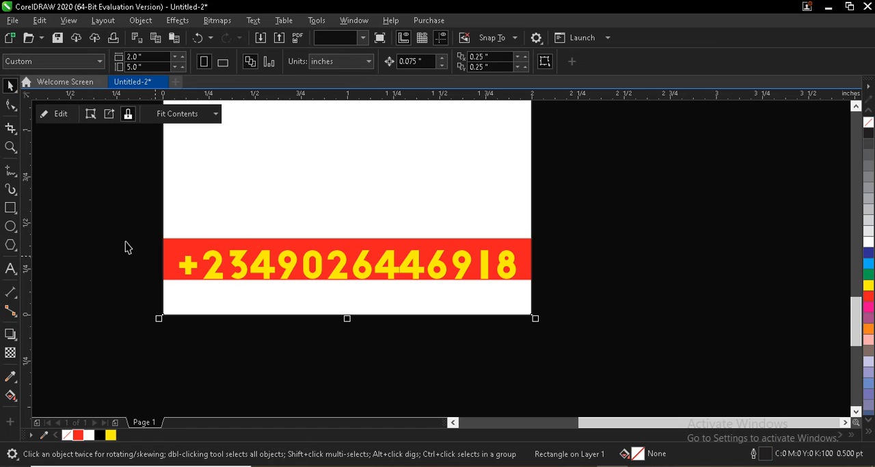
Step: Center the phone number vertically on the red band and stretch the band upward to 0.25 inches high
{"action": "left_click", "coordinate": [209, 258]}
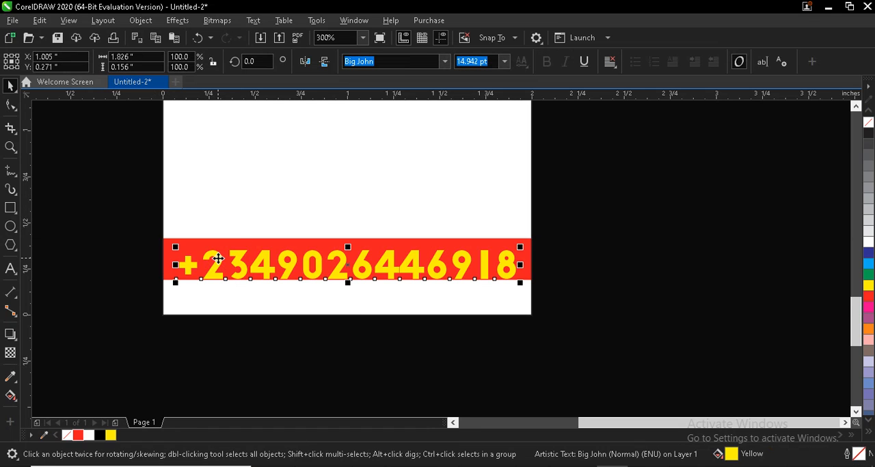
{"action": "key", "text": "Up"}
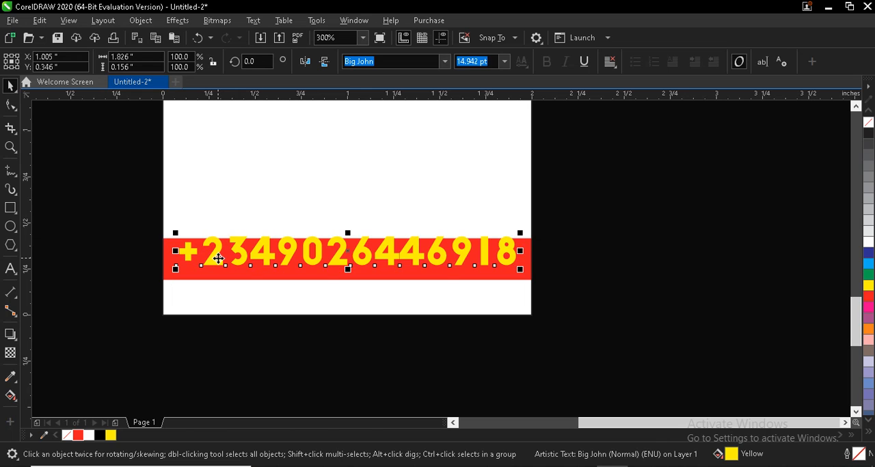
{"action": "key", "text": "Down"}
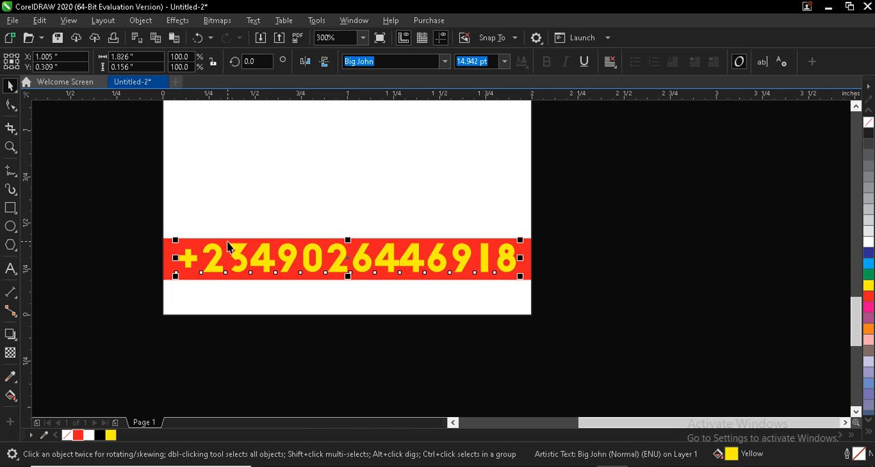
{"action": "left_click", "coordinate": [227, 244], "text": "ctrl"}
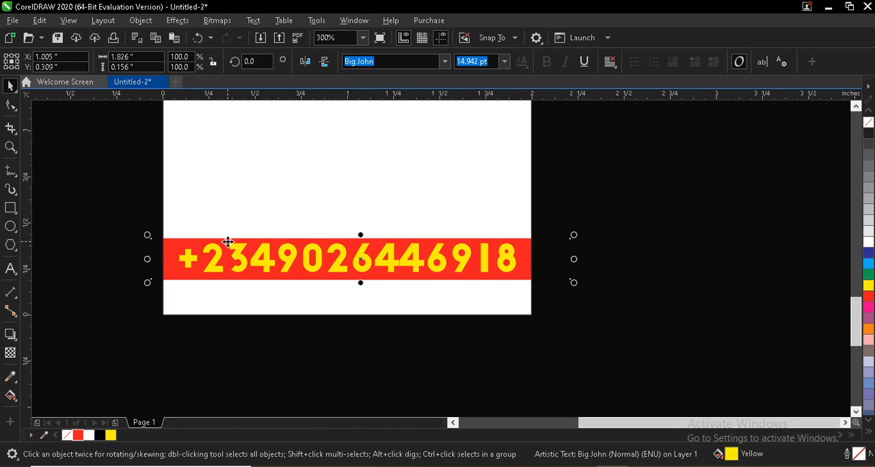
{"action": "left_click_drag", "start_coordinate": [361, 235], "coordinate": [360, 229]}
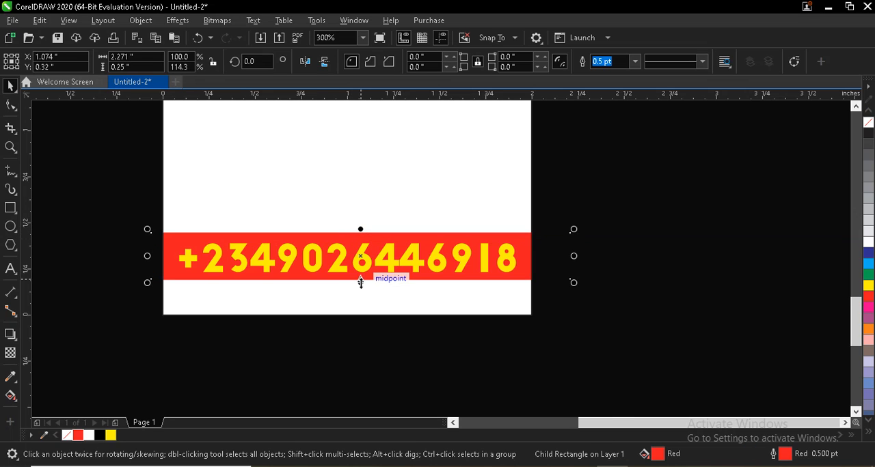
{"action": "left_click", "coordinate": [315, 256]}
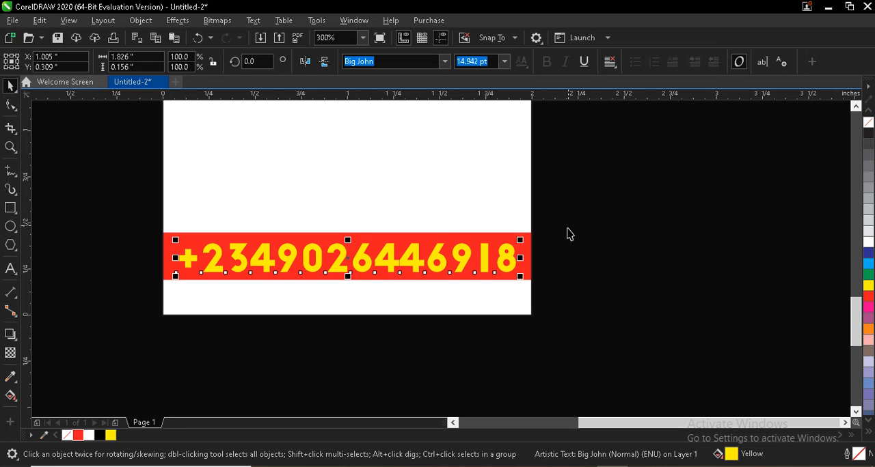
Step: Duplicate the fruit photo below the original and PowerClip the copy inside the label background
{"action": "scroll", "coordinate": [564, 241], "scroll_direction": "down", "scroll_amount": 1}
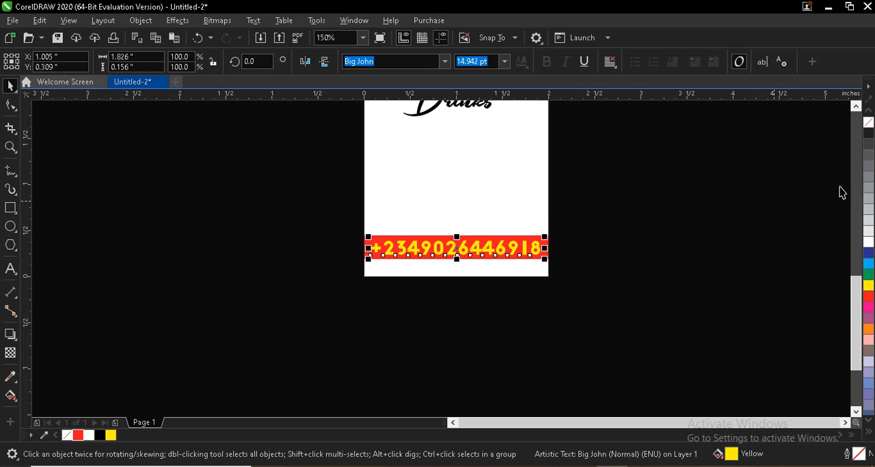
{"action": "left_click_drag", "start_coordinate": [856, 297], "coordinate": [850, 244]}
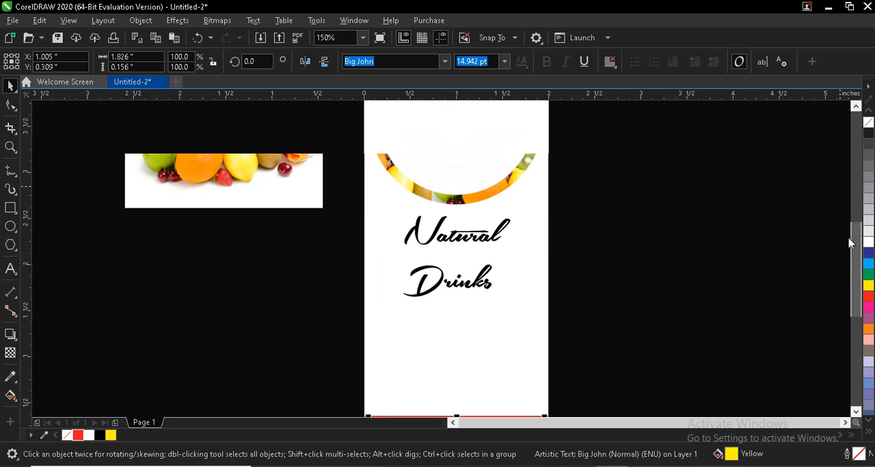
{"action": "scroll", "coordinate": [656, 207], "scroll_direction": "down", "scroll_amount": 1}
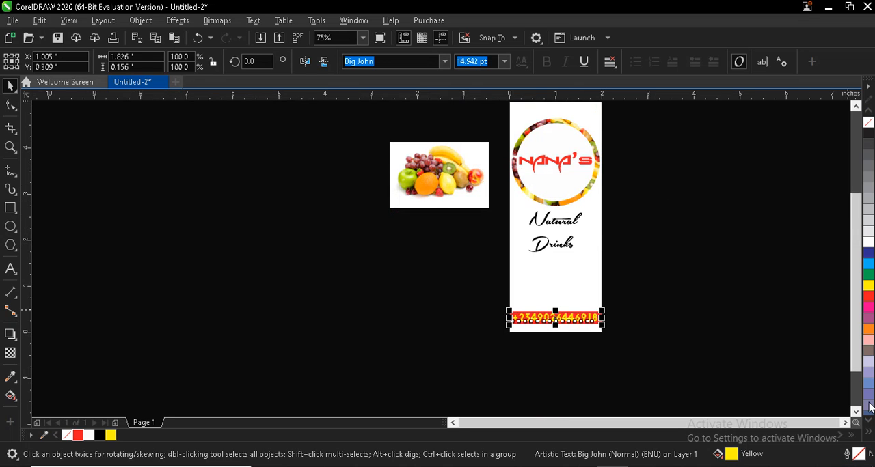
{"action": "left_click_drag", "start_coordinate": [854, 339], "coordinate": [853, 322]}
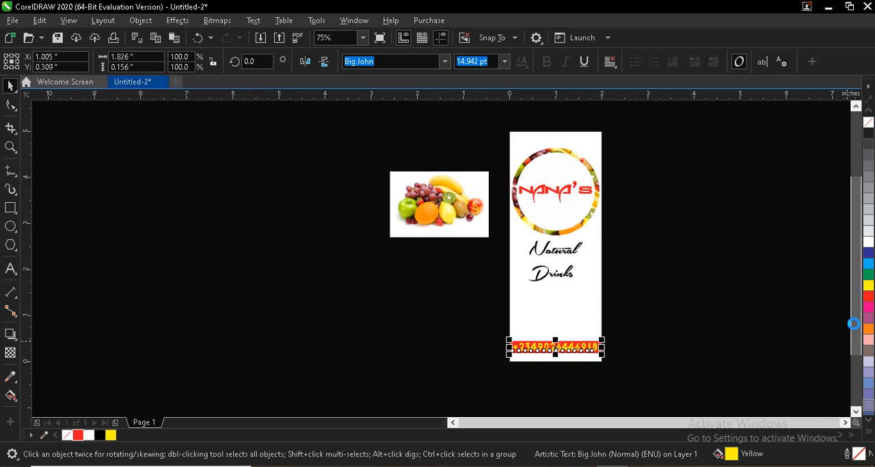
{"action": "left_click", "coordinate": [845, 424]}
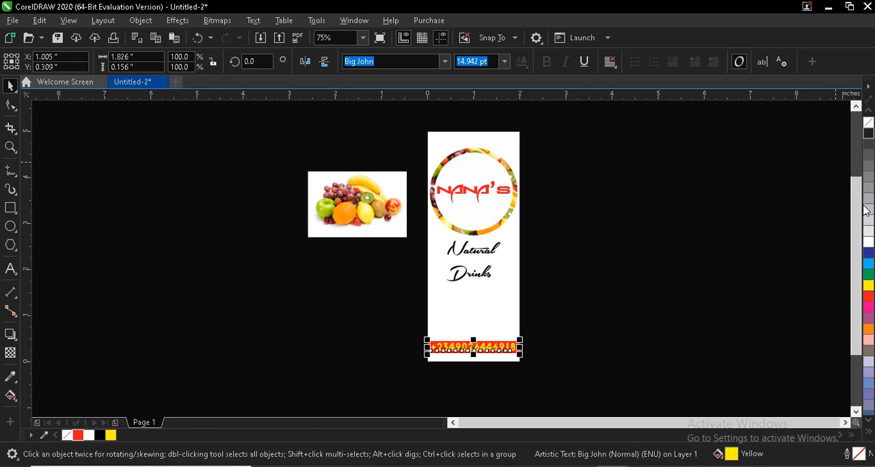
{"action": "left_click", "coordinate": [846, 424]}
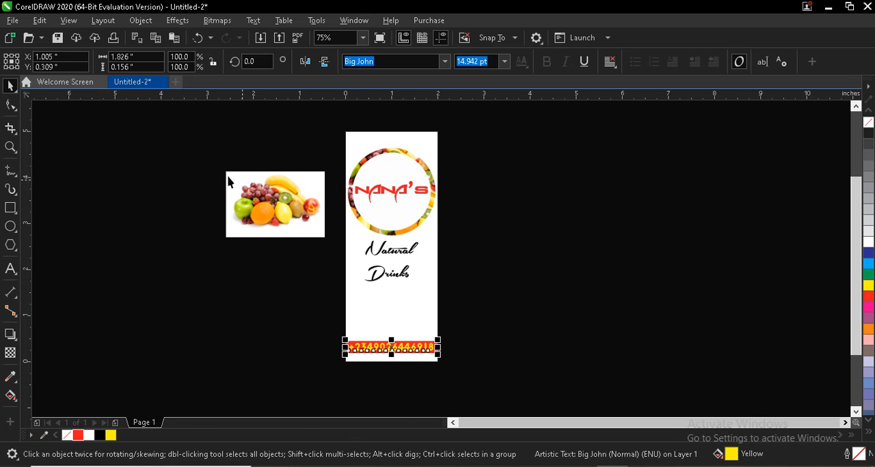
{"action": "left_click", "coordinate": [292, 209]}
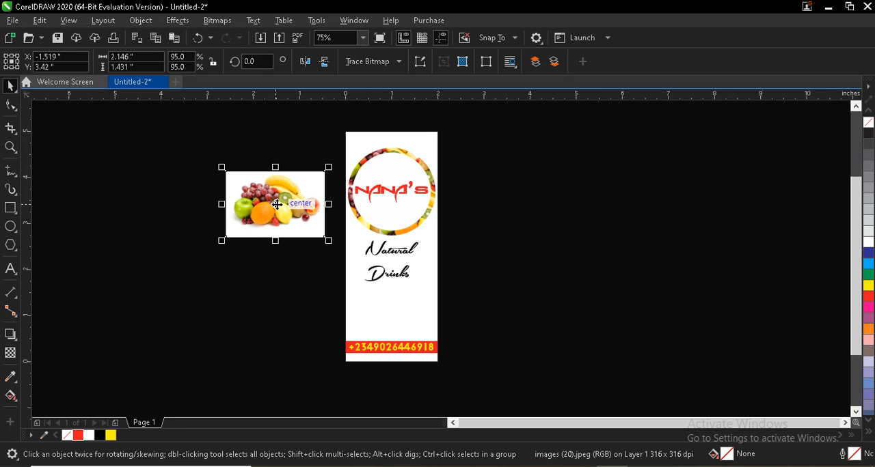
{"action": "left_click_drag", "start_coordinate": [276, 204], "coordinate": [287, 299]}
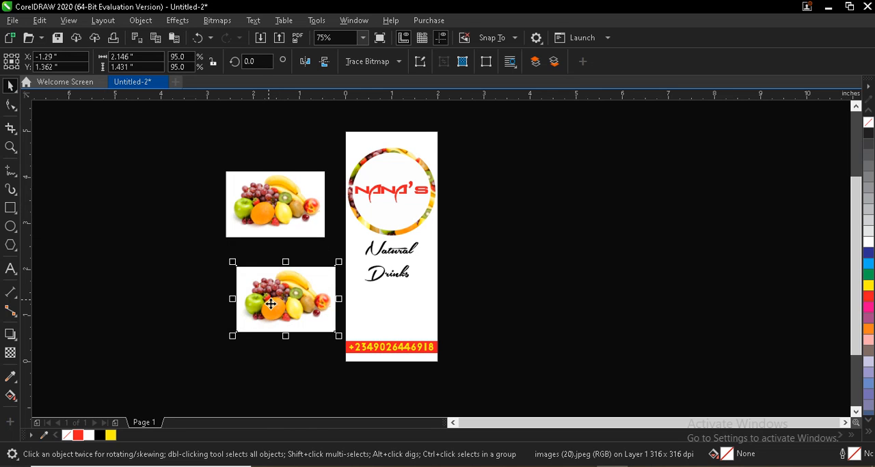
{"action": "right_click", "coordinate": [279, 302]}
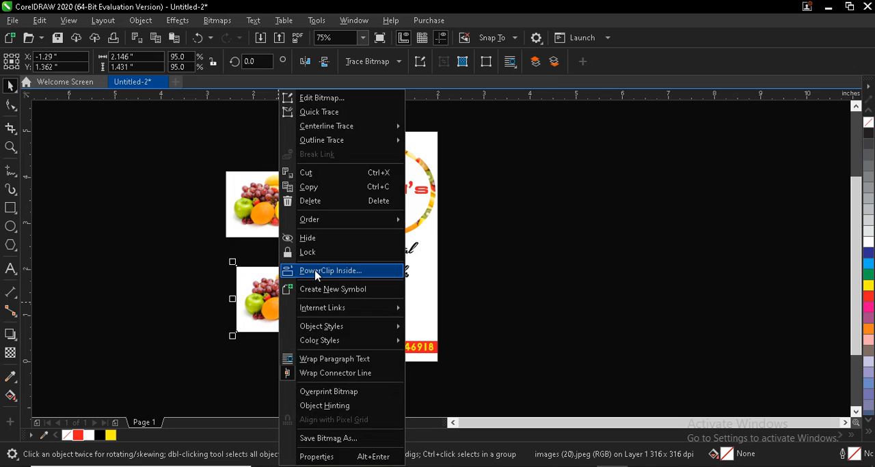
{"action": "left_click", "coordinate": [315, 271]}
{"action": "left_click", "coordinate": [378, 314]}
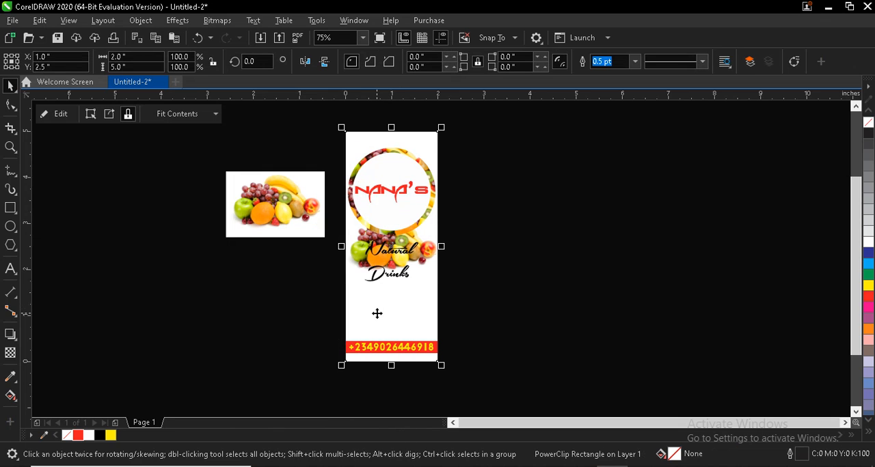
Step: Edit the label's PowerClip contents, move the fruit photo down to just above the red band, and send it to the back of the layer
{"action": "left_click", "coordinate": [59, 115]}
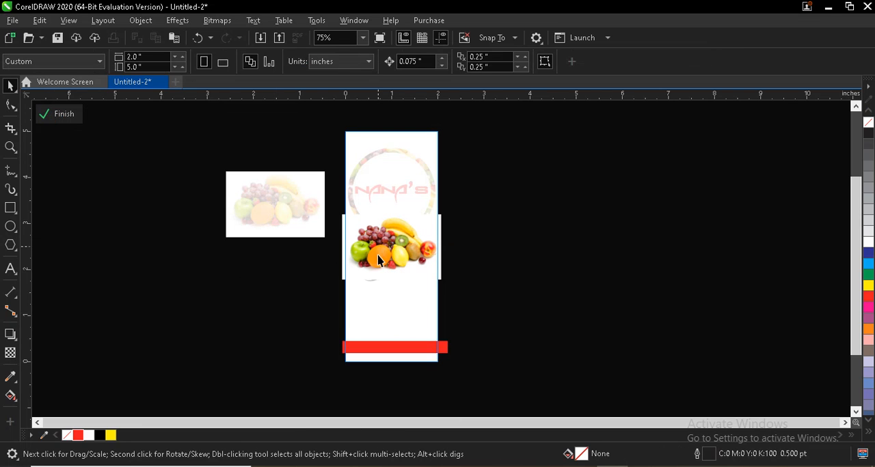
{"action": "left_click_drag", "start_coordinate": [378, 260], "coordinate": [388, 332]}
{"action": "scroll", "coordinate": [382, 318], "scroll_direction": "up", "scroll_amount": 2}
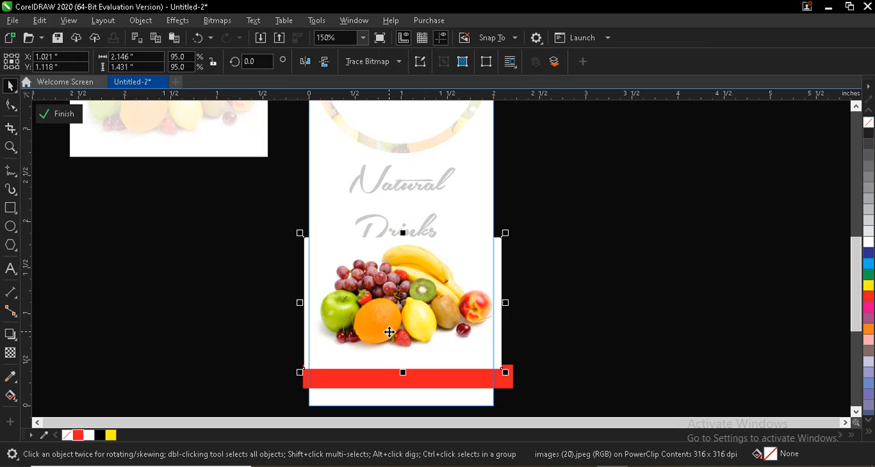
{"action": "right_click", "coordinate": [389, 332]}
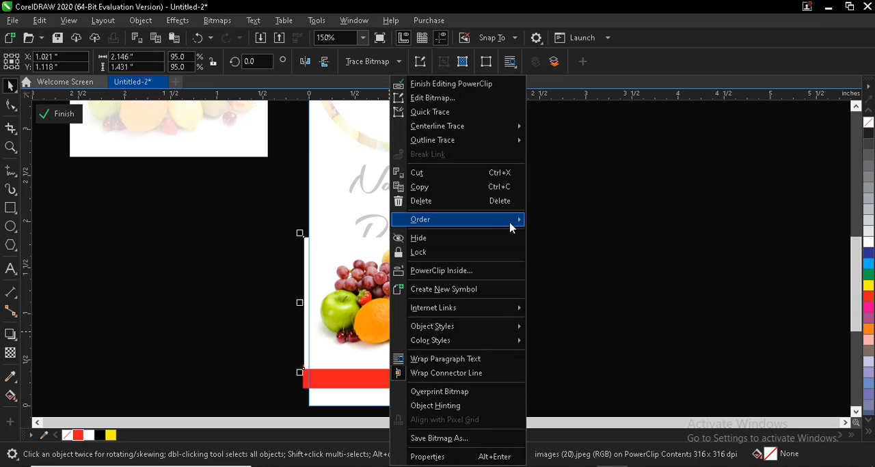
{"action": "mouse_move", "coordinate": [510, 227]}
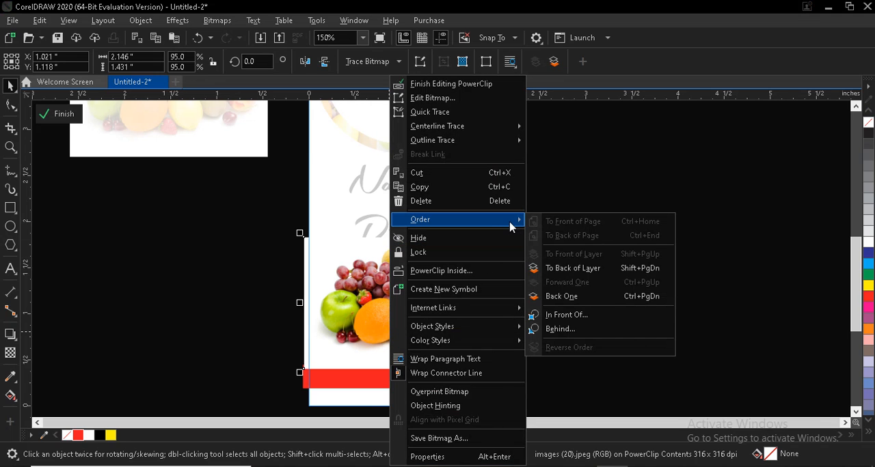
{"action": "left_click", "coordinate": [554, 269]}
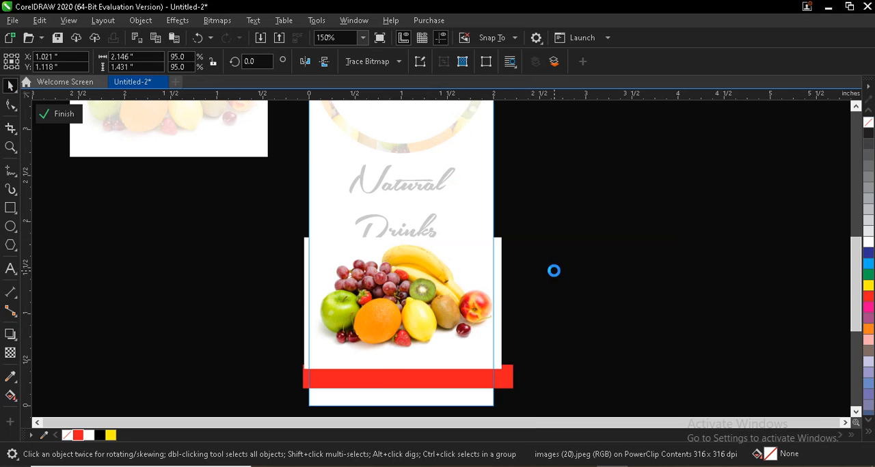
Step: Lower the clipped fruit photo slightly, enlarge it to about 2.27 by 1.51 inches, and finish editing the PowerClip
{"action": "left_click", "coordinate": [405, 319]}
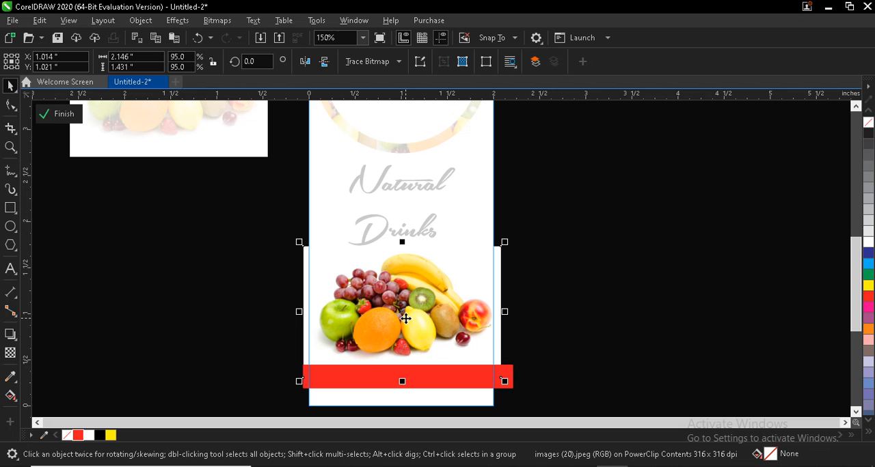
{"action": "left_click_drag", "start_coordinate": [298, 382], "coordinate": [288, 389]}
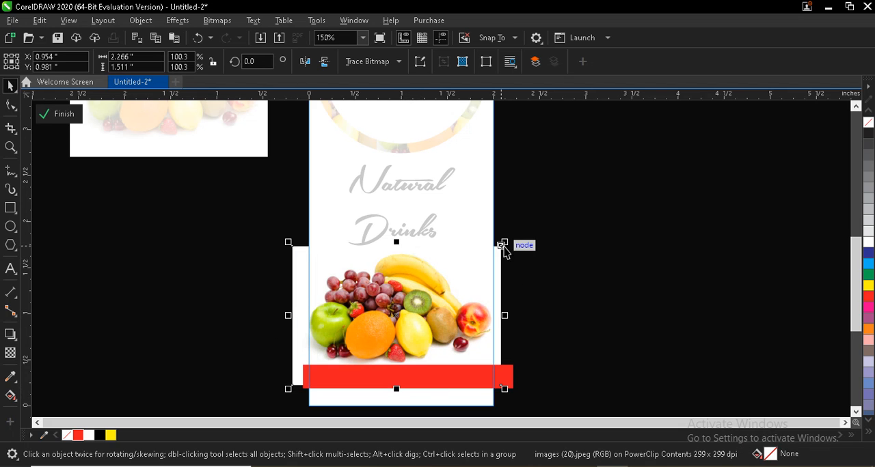
{"action": "left_click_drag", "start_coordinate": [505, 239], "coordinate": [508, 237]}
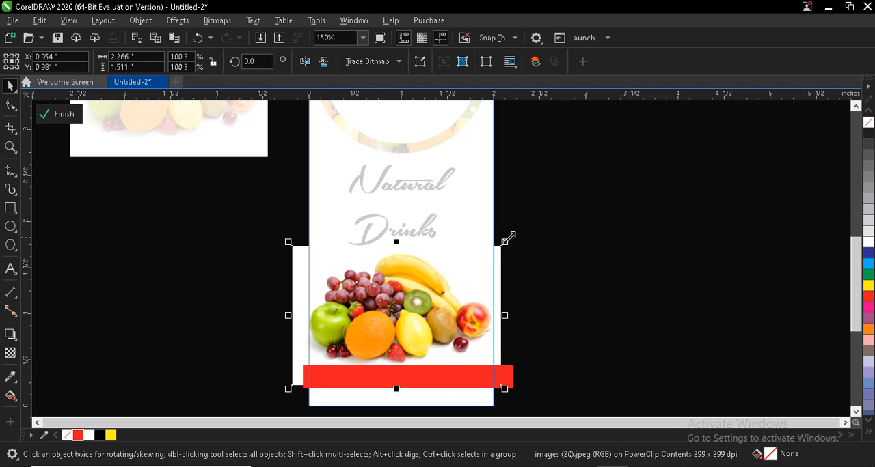
{"action": "left_click", "coordinate": [48, 113]}
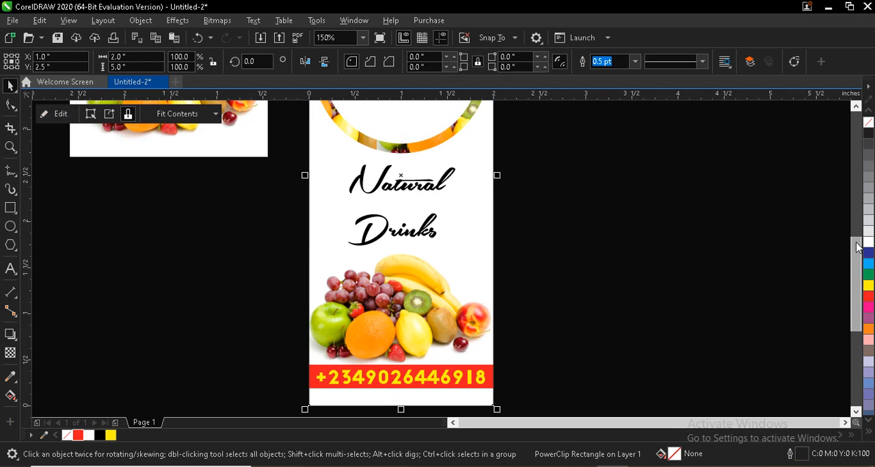
Step: Nudge the word Drinks up so it sits closer beneath Natural
{"action": "left_click_drag", "start_coordinate": [855, 240], "coordinate": [852, 220]}
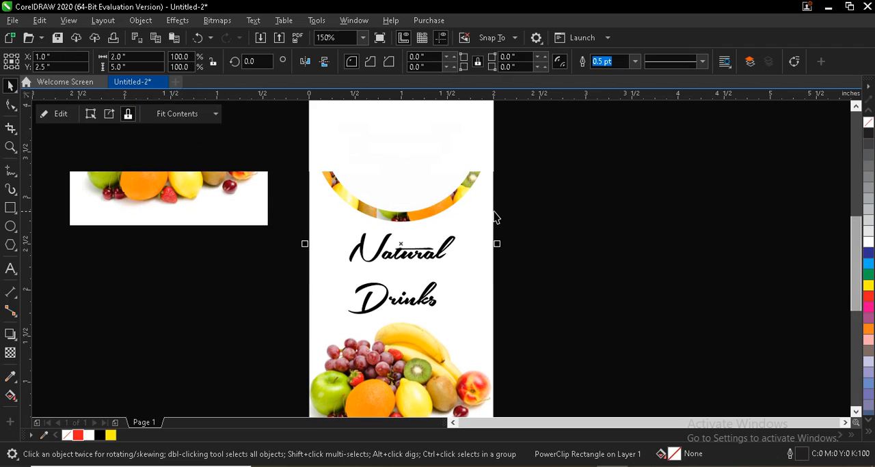
{"action": "left_click", "coordinate": [391, 297]}
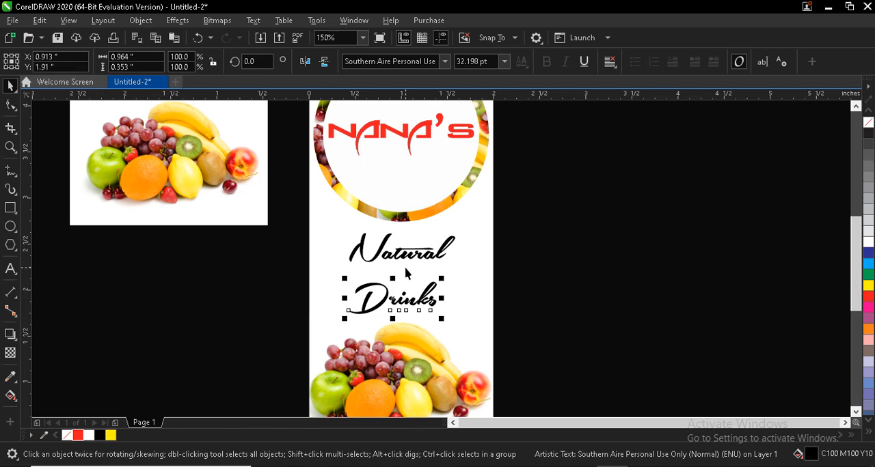
{"action": "key", "text": "Up"}
{"action": "key", "text": "Up"}
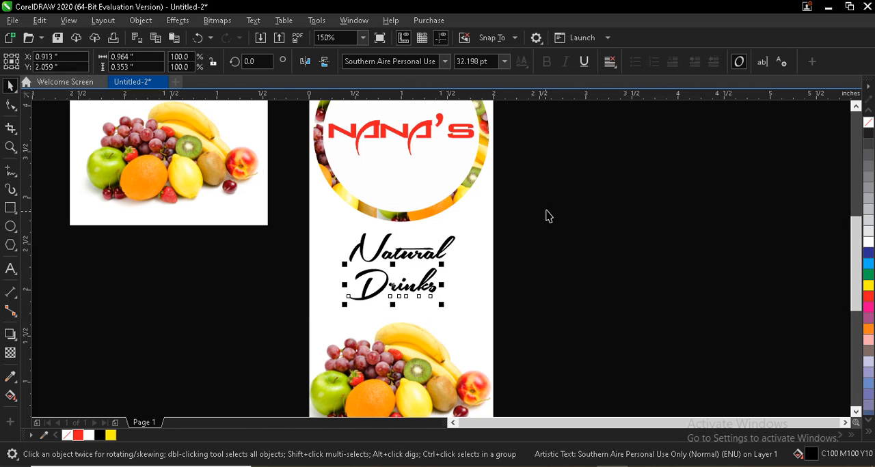
Step: Enlarge Natural and Drinks together to about 37 pt and raise Drinks slightly to tighten the gap between the lines
{"action": "left_click_drag", "start_coordinate": [547, 216], "coordinate": [431, 252]}
{"action": "left_click_drag", "start_coordinate": [330, 322], "coordinate": [331, 322]}
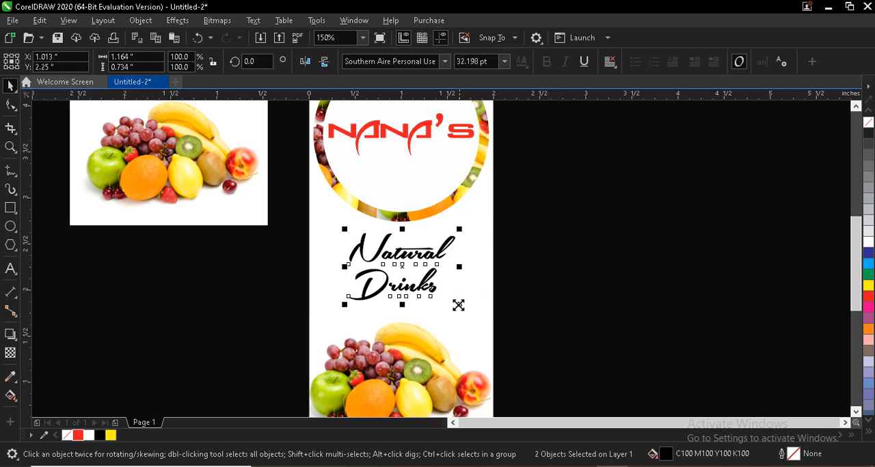
{"action": "left_click_drag", "start_coordinate": [465, 308], "coordinate": [469, 312]}
{"action": "left_click", "coordinate": [560, 258]}
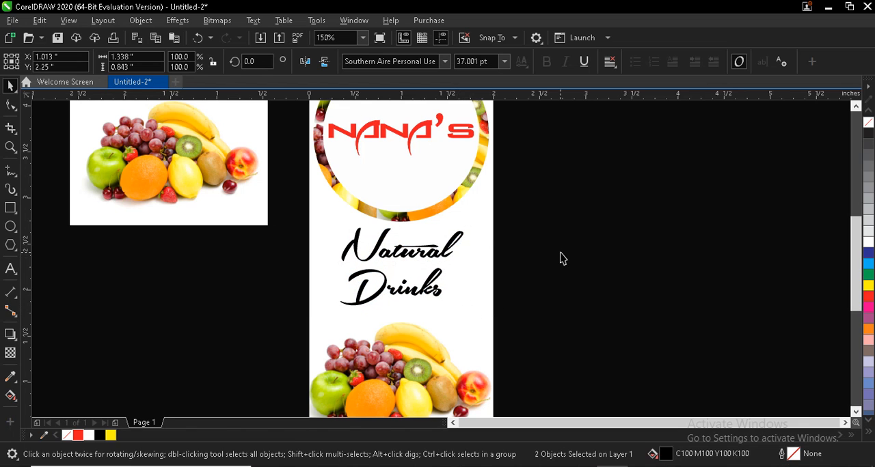
{"action": "left_click", "coordinate": [383, 288]}
{"action": "key", "text": "Up"}
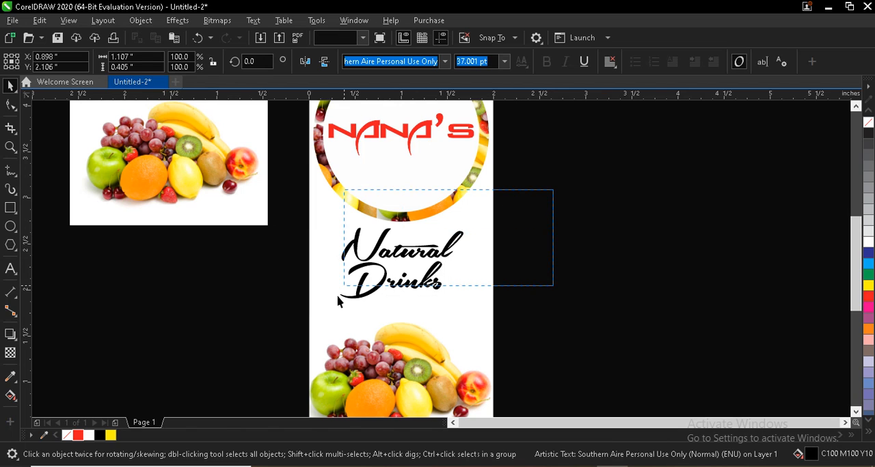
Step: Move Natural and Drinks down together to sit between the ring and the fruit photo
{"action": "left_click_drag", "start_coordinate": [338, 301], "coordinate": [321, 340]}
{"action": "key", "text": "Down"}
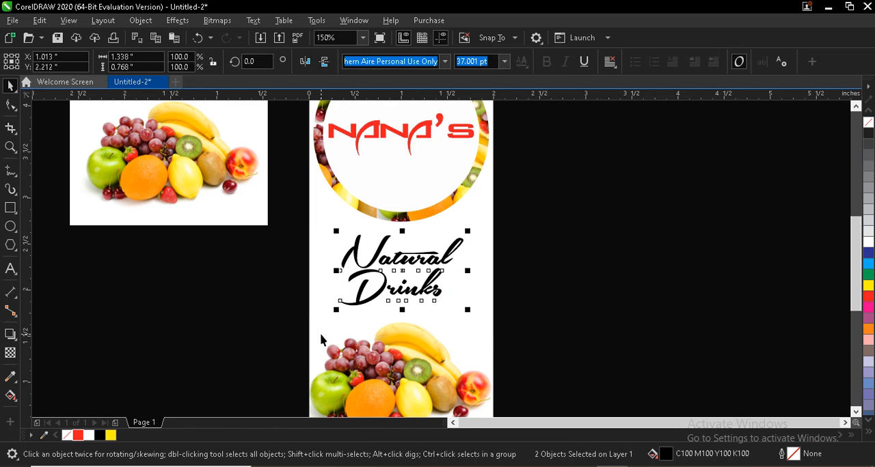
{"action": "key", "text": "Down"}
{"action": "key", "text": "Up"}
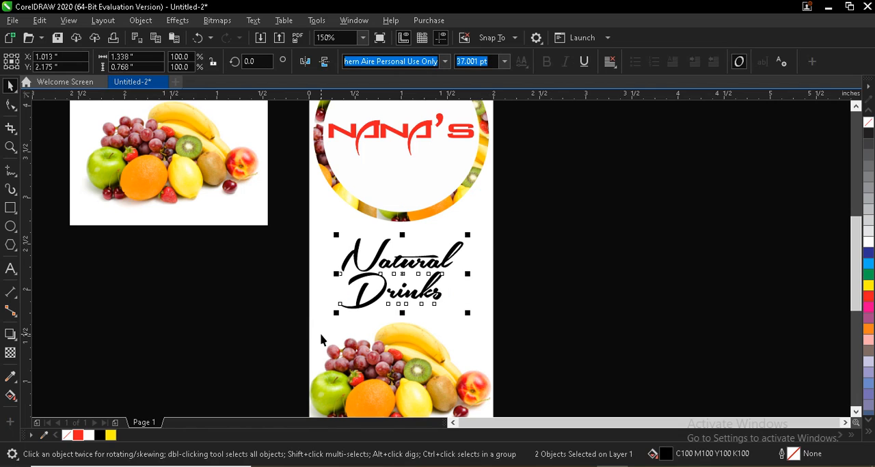
Step: Copy the fruit photo over the label's right edge beside Natural, PowerClip it inside the label, and nudge the clipped copy slightly left
{"action": "left_click", "coordinate": [155, 150]}
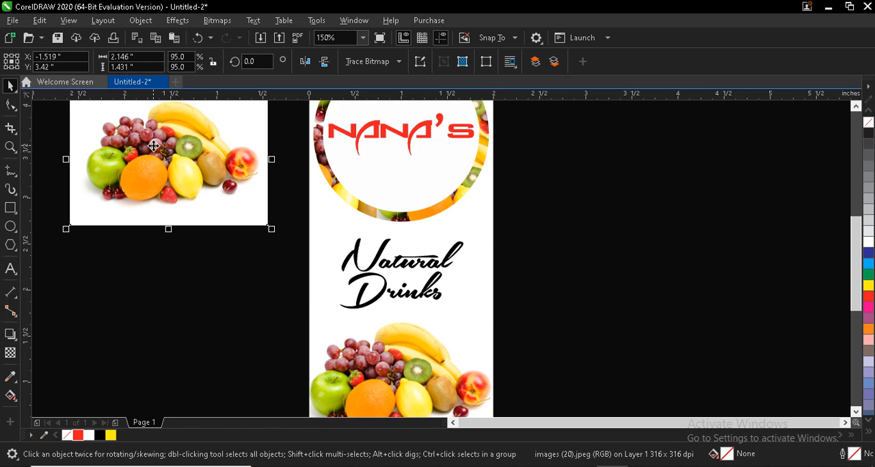
{"action": "left_click_drag", "start_coordinate": [154, 146], "coordinate": [568, 235]}
{"action": "right_click", "coordinate": [570, 220]}
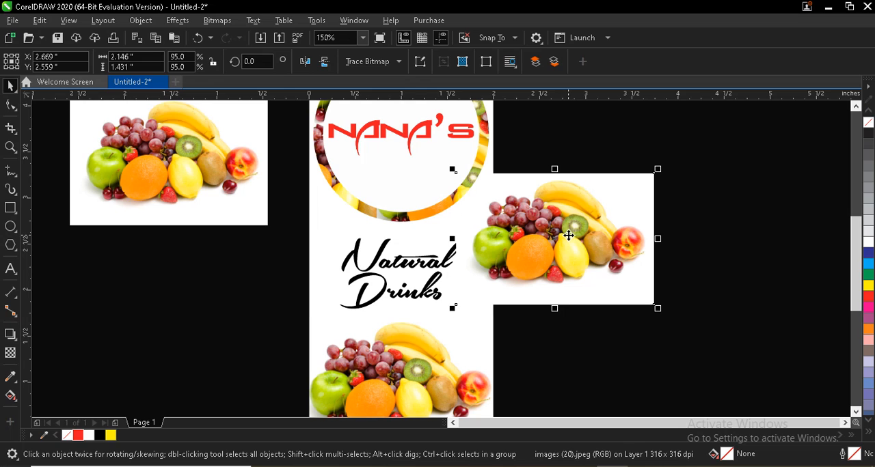
{"action": "right_click", "coordinate": [567, 235]}
{"action": "left_click", "coordinate": [604, 274]}
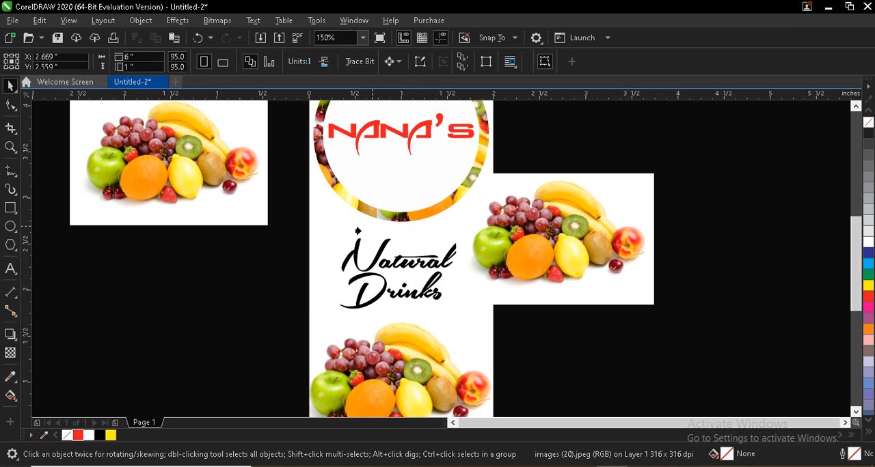
{"action": "left_click", "coordinate": [329, 230]}
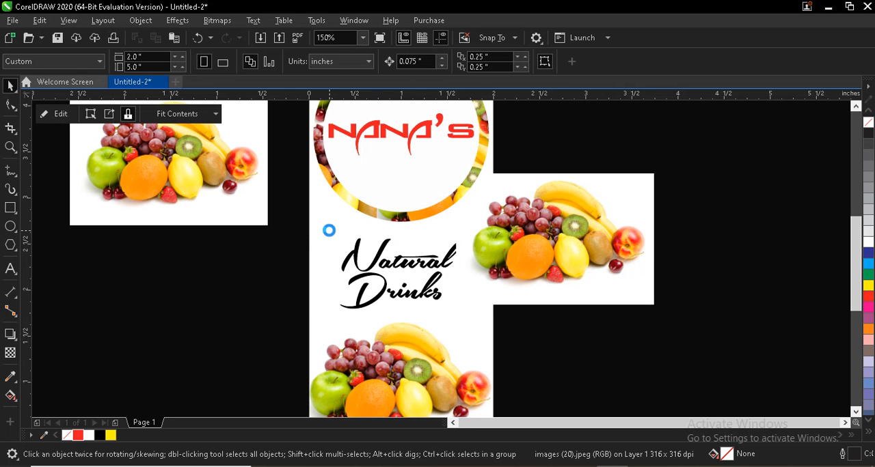
{"action": "left_click", "coordinate": [486, 243]}
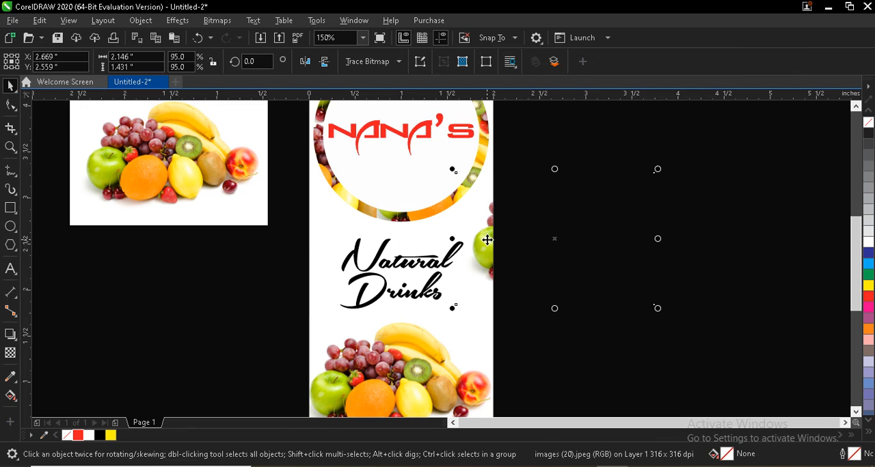
{"action": "key", "text": "Left"}
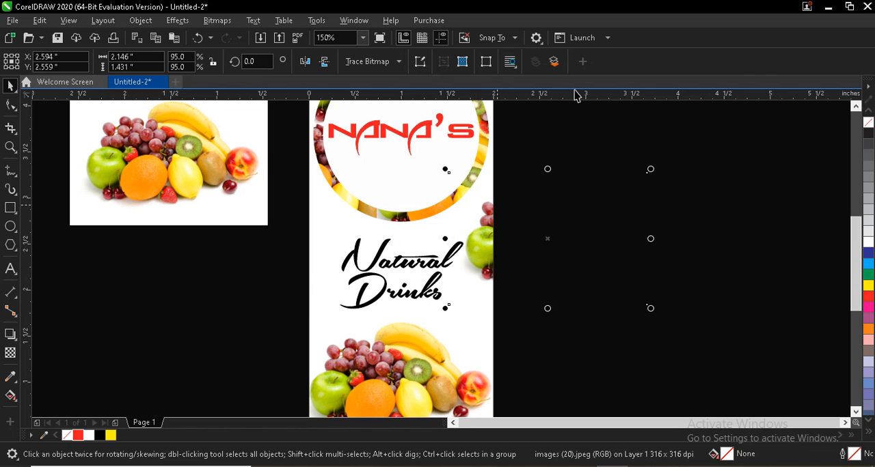
Step: Place another copy of the fruit photo below the original, rotate it to about 268 degrees, and mirror it so the apple is at the bottom
{"action": "left_click", "coordinate": [149, 164]}
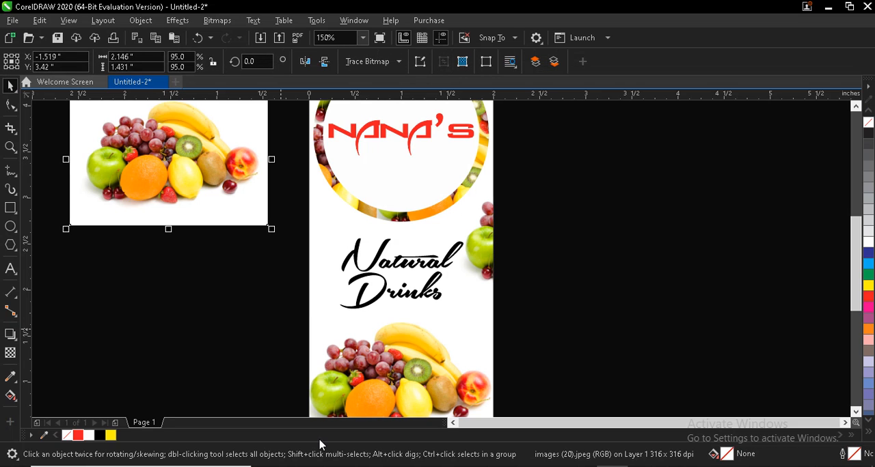
{"action": "left_click_drag", "start_coordinate": [170, 149], "coordinate": [189, 309]}
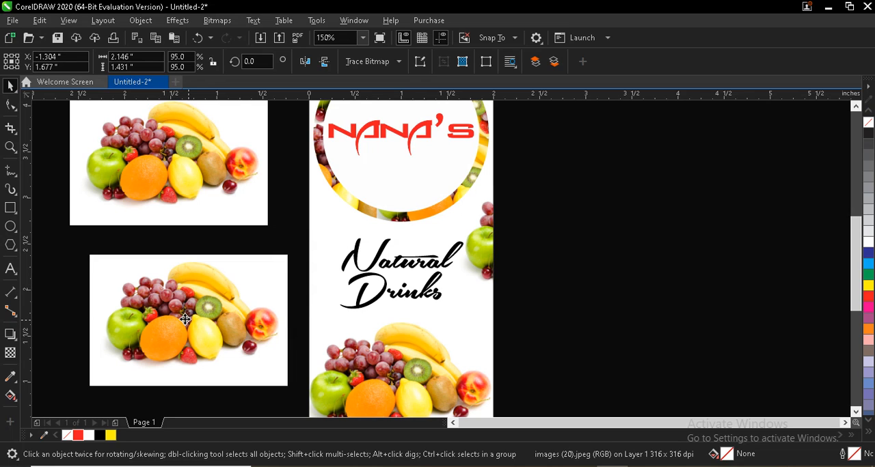
{"action": "left_click", "coordinate": [186, 319]}
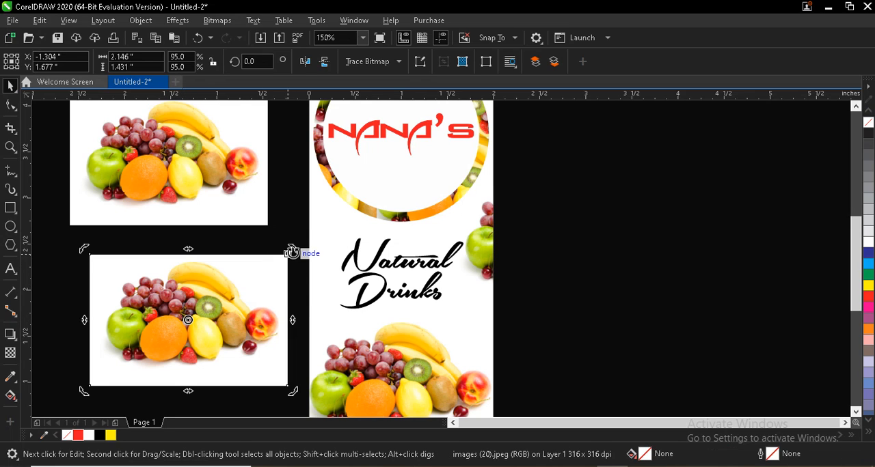
{"action": "left_click_drag", "start_coordinate": [292, 249], "coordinate": [236, 396]}
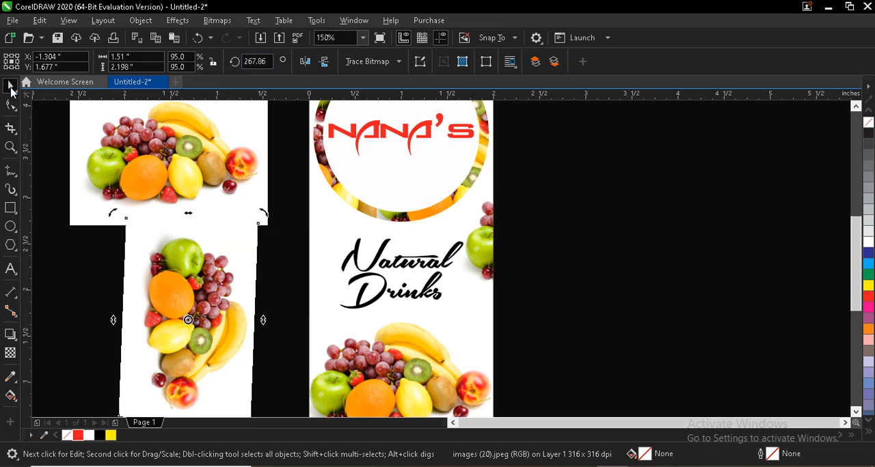
{"action": "left_click", "coordinate": [326, 63]}
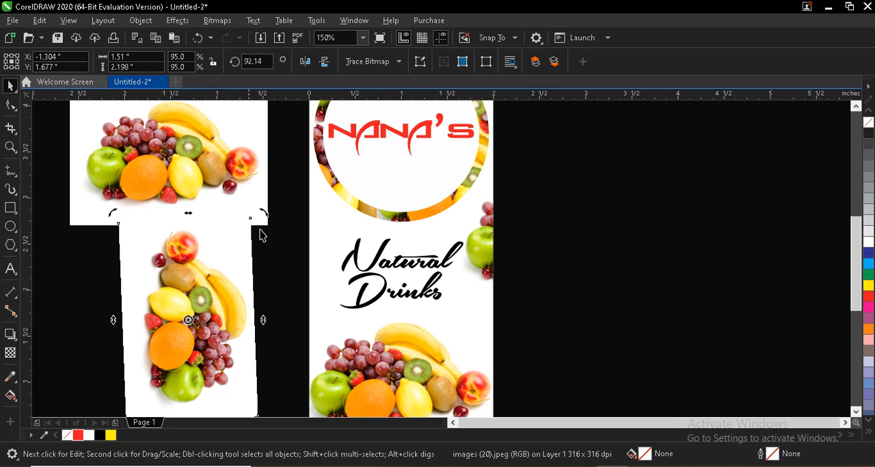
Step: Move the upright fruit copy over the label's left edge beside Natural and PowerClip it inside the label
{"action": "left_click_drag", "start_coordinate": [217, 314], "coordinate": [304, 260]}
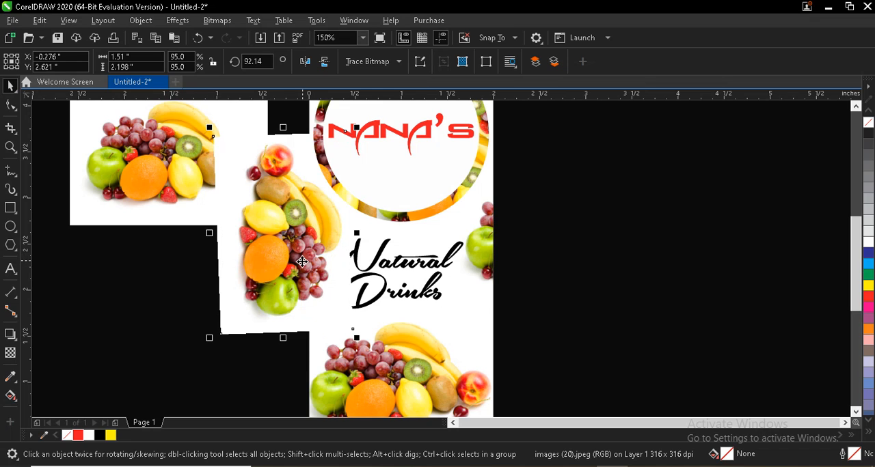
{"action": "right_click", "coordinate": [302, 262]}
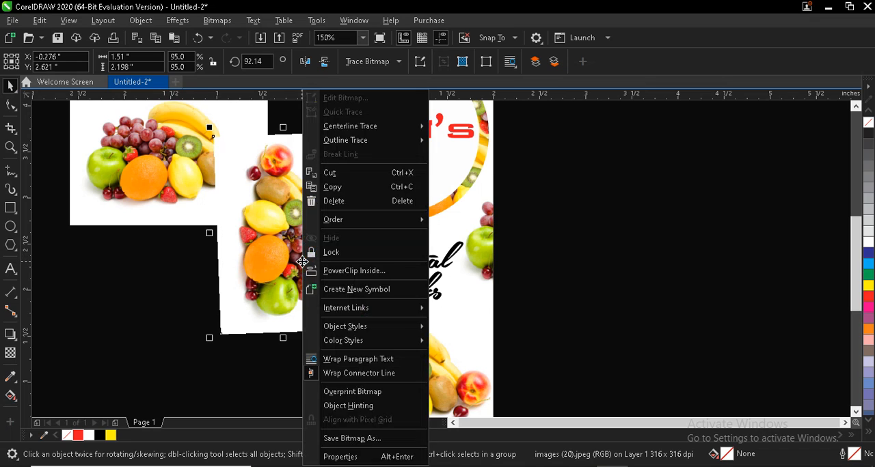
{"action": "left_click", "coordinate": [363, 272]}
{"action": "left_click", "coordinate": [455, 312]}
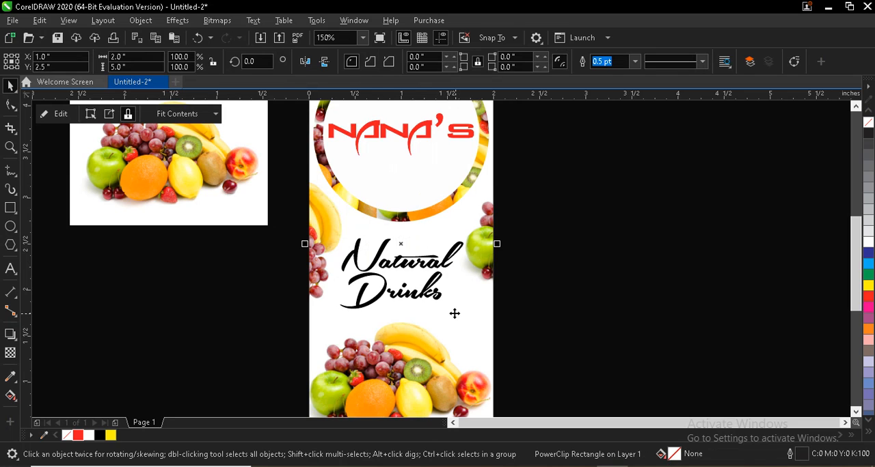
Step: Copy the fruit photo over the label's top-left corner above the ring and PowerClip it inside the label
{"action": "left_click", "coordinate": [856, 107]}
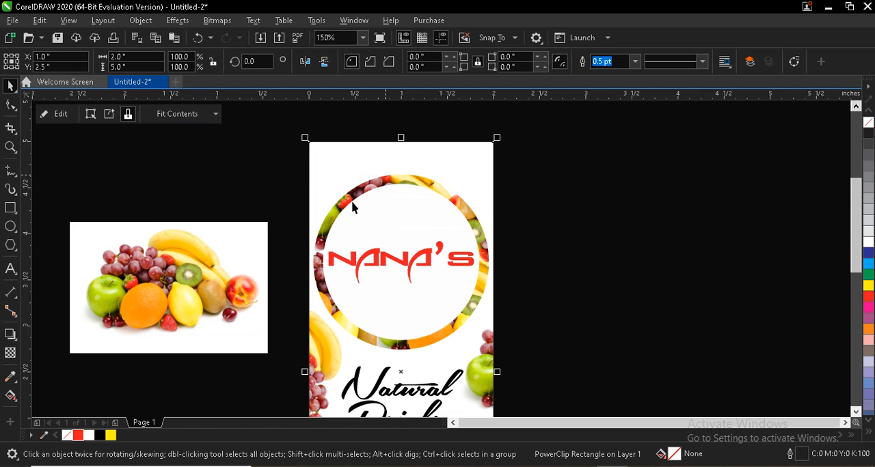
{"action": "left_click", "coordinate": [181, 277]}
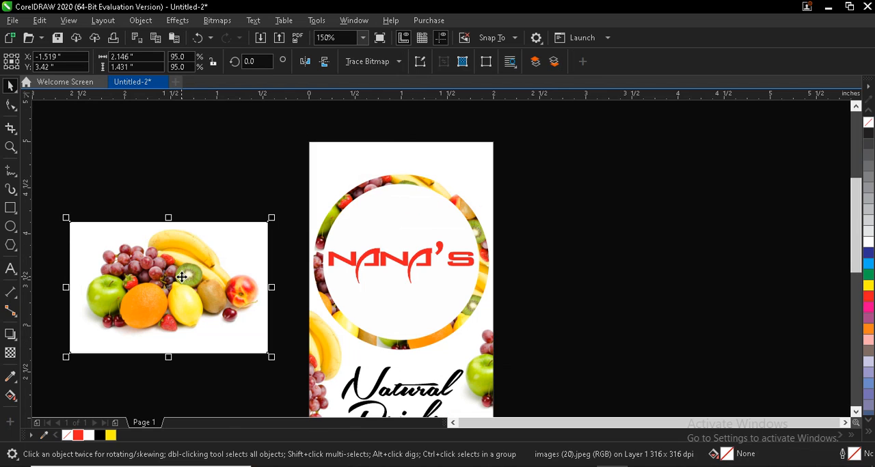
{"action": "left_click_drag", "start_coordinate": [176, 261], "coordinate": [311, 164]}
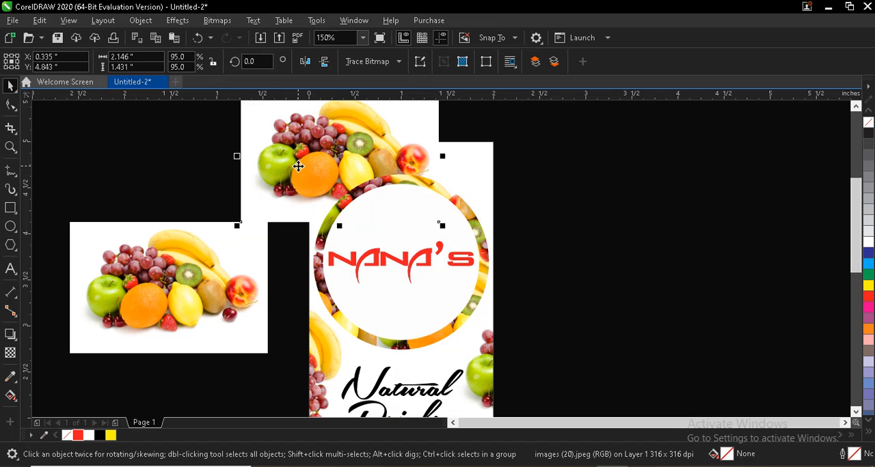
{"action": "left_click_drag", "start_coordinate": [298, 167], "coordinate": [295, 166]}
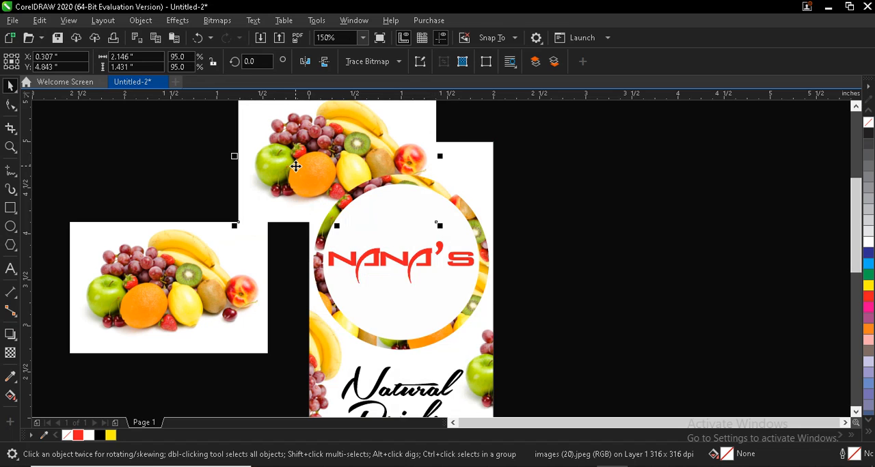
{"action": "right_click", "coordinate": [295, 166]}
{"action": "left_click", "coordinate": [347, 271]}
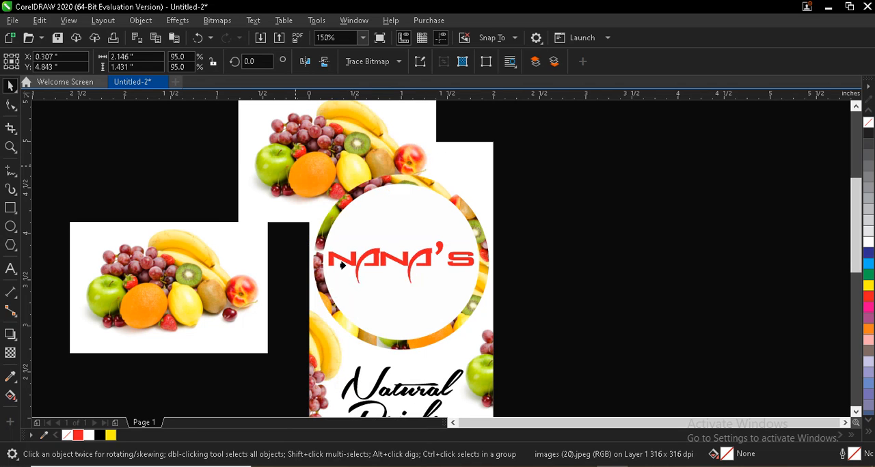
{"action": "left_click", "coordinate": [462, 159]}
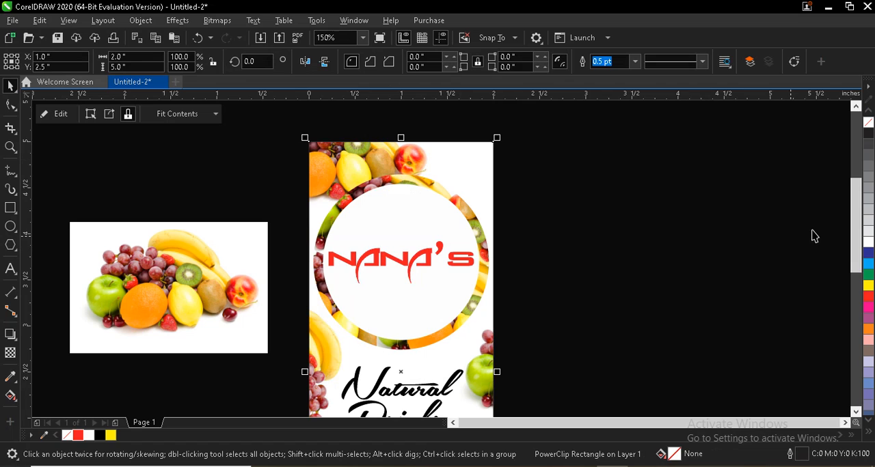
Step: Move the original fruit photo down over the label's bottom edge and mirror it horizontally
{"action": "left_click_drag", "start_coordinate": [858, 202], "coordinate": [854, 254]}
{"action": "left_click_drag", "start_coordinate": [210, 133], "coordinate": [233, 345]}
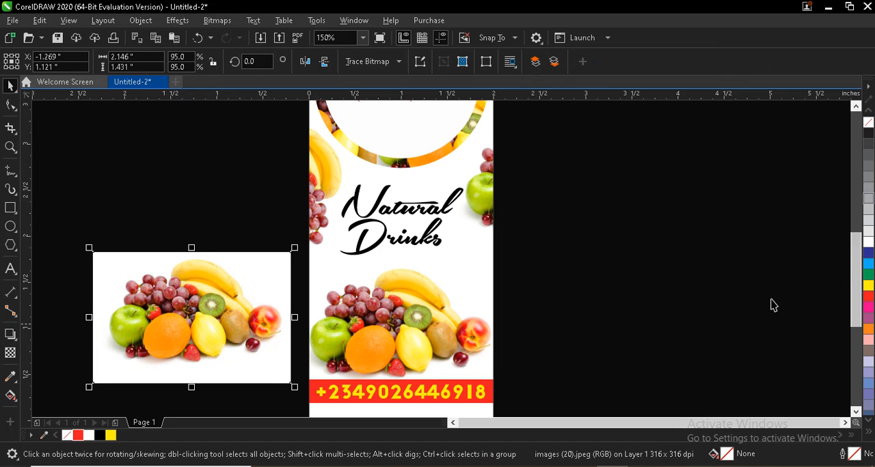
{"action": "left_click_drag", "start_coordinate": [855, 256], "coordinate": [856, 298]}
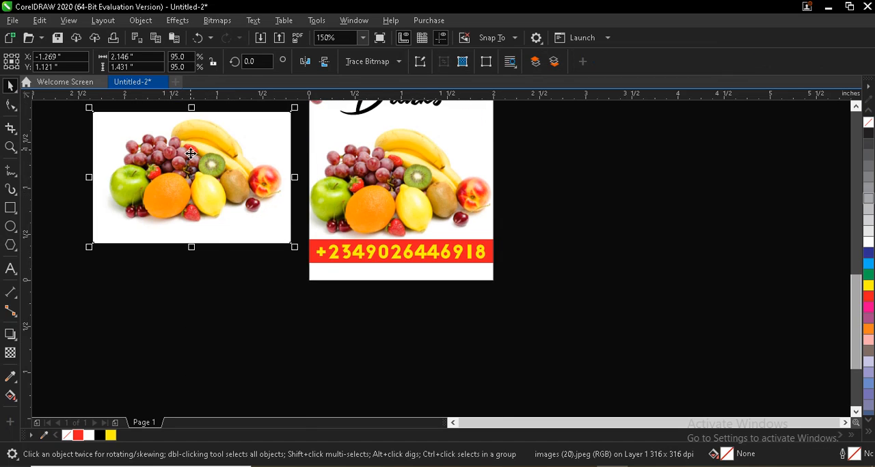
{"action": "left_click_drag", "start_coordinate": [201, 182], "coordinate": [387, 320]}
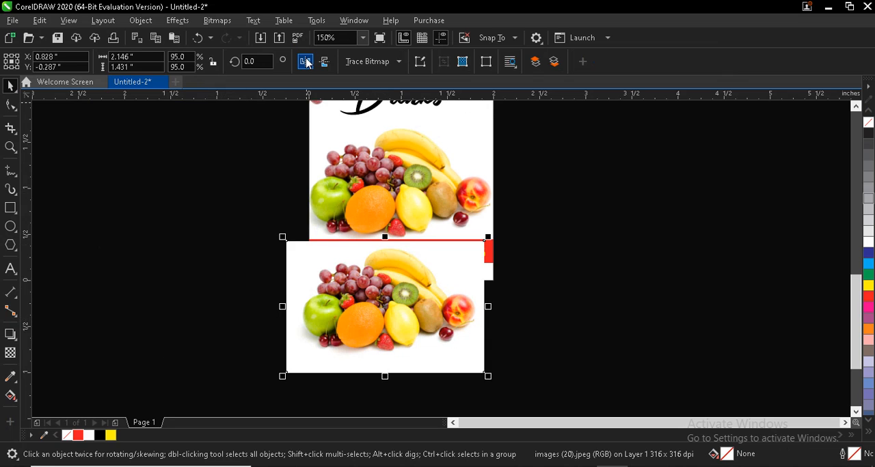
{"action": "left_click", "coordinate": [305, 62]}
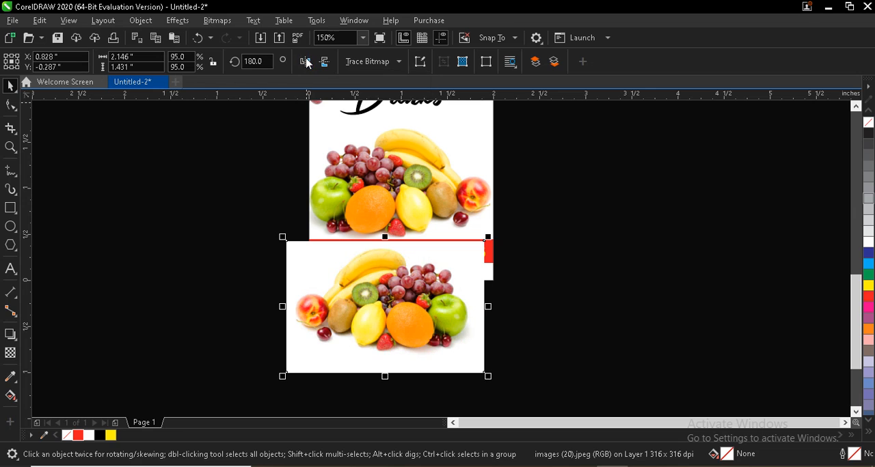
Step: Shift the mirrored fruit photo slightly up and right across the label's bottom edge, and PowerClip it inside the label
{"action": "left_click_drag", "start_coordinate": [373, 308], "coordinate": [386, 295]}
{"action": "right_click", "coordinate": [394, 287]}
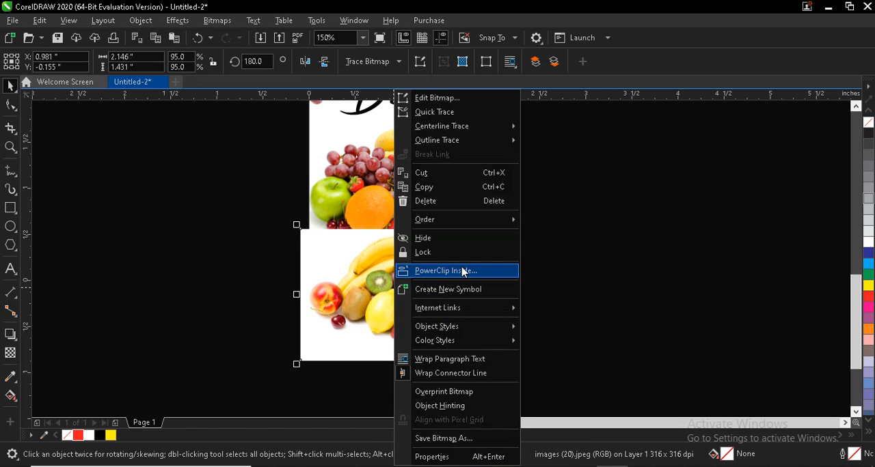
{"action": "left_click", "coordinate": [464, 271]}
{"action": "left_click", "coordinate": [491, 185]}
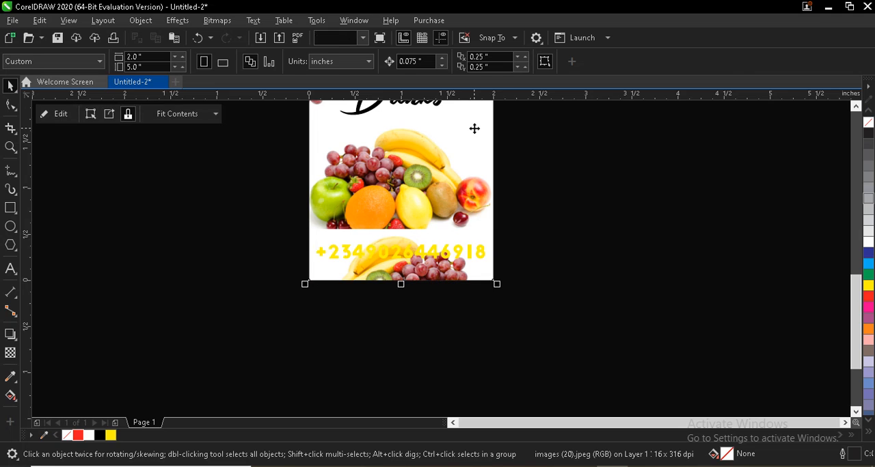
{"action": "left_click", "coordinate": [65, 114]}
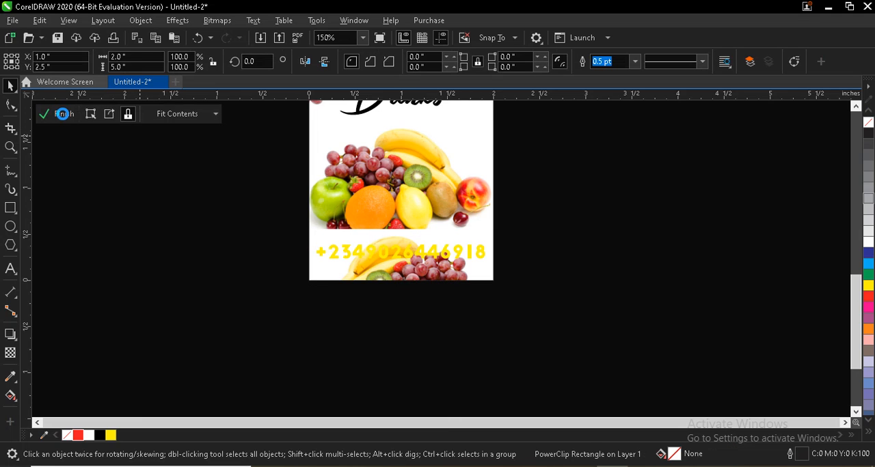
{"action": "left_click", "coordinate": [393, 313]}
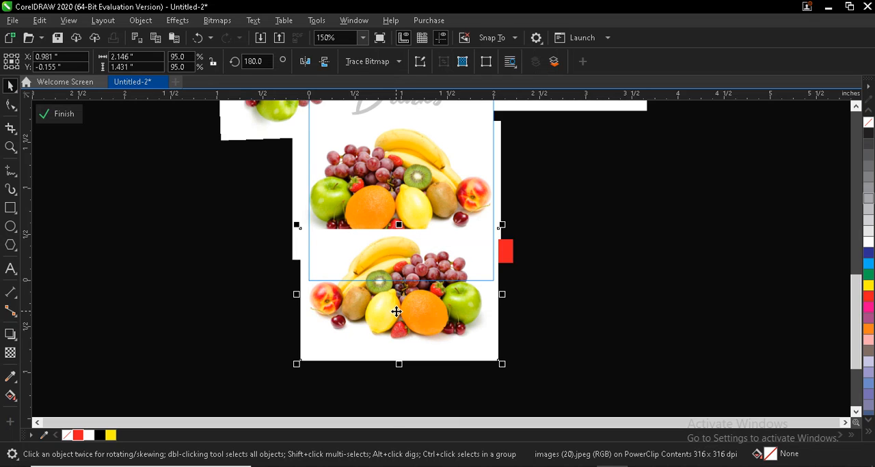
{"action": "right_click", "coordinate": [397, 312]}
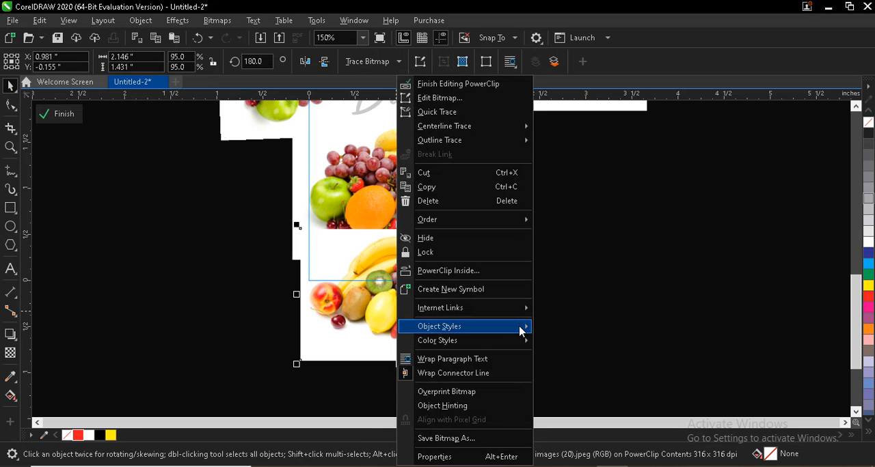
{"action": "left_click", "coordinate": [483, 272]}
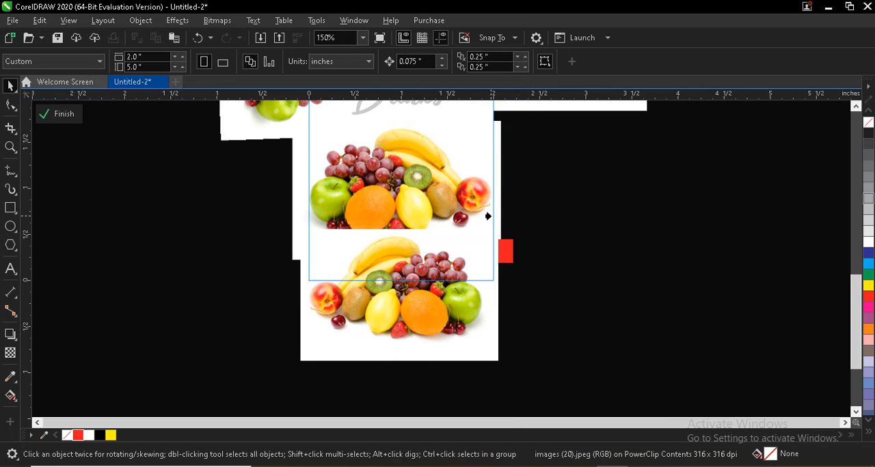
{"action": "left_click", "coordinate": [49, 114]}
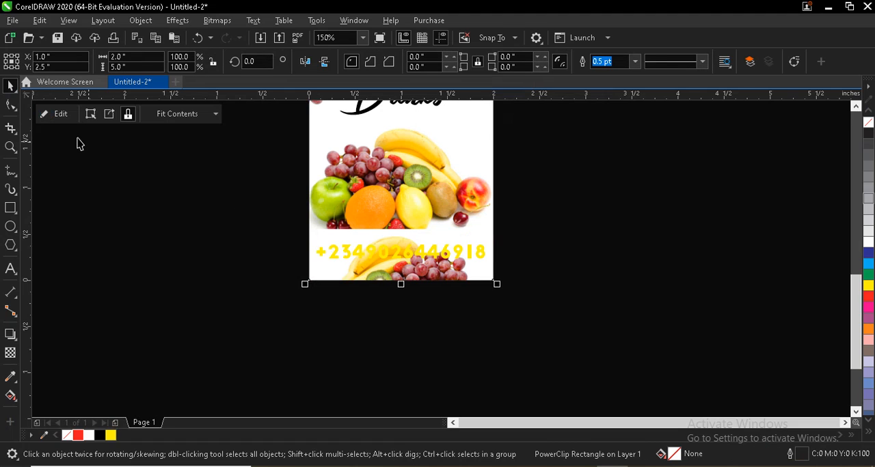
Step: Open the label's PowerClip contents for editing and send the mirrored bottom fruit photo to the back of the layer
{"action": "left_click", "coordinate": [59, 114]}
{"action": "left_click", "coordinate": [371, 308]}
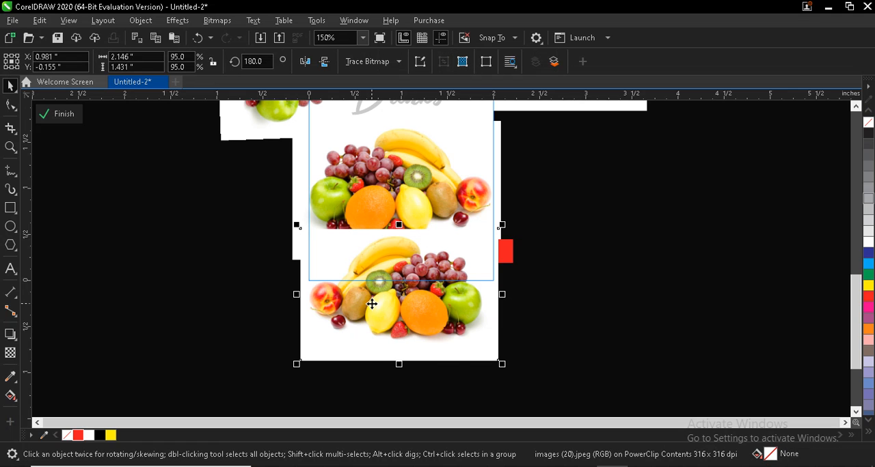
{"action": "right_click", "coordinate": [371, 304]}
{"action": "mouse_move", "coordinate": [476, 219]}
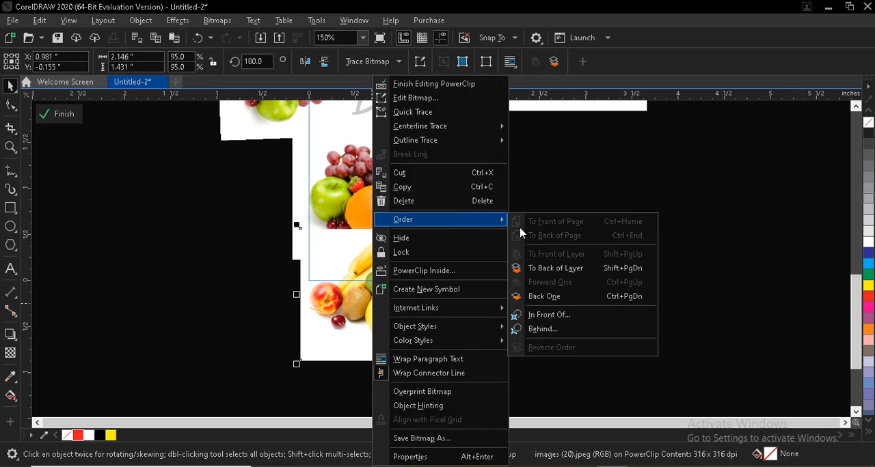
{"action": "left_click", "coordinate": [571, 268]}
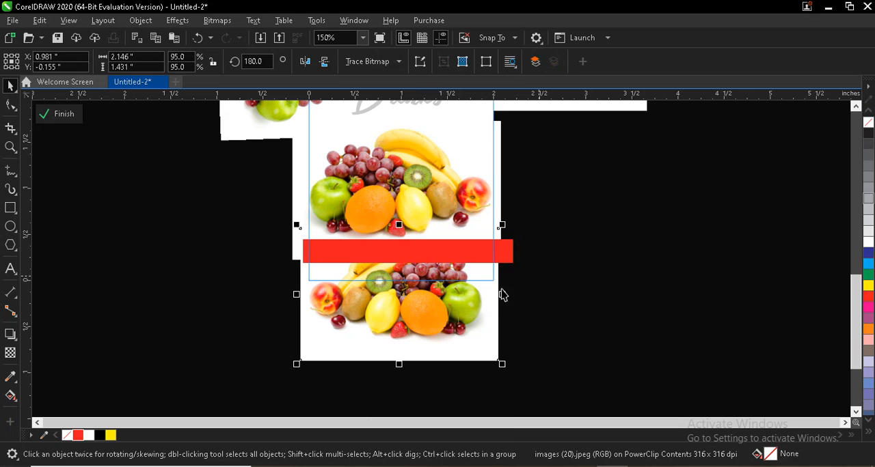
Step: Move the mirrored fruit photo up about 0.2 in, enlarge it to about 2.19 by 1.46 in, and finish editing the PowerClip
{"action": "mouse_move", "coordinate": [440, 318]}
{"action": "left_mouse_down"}
{"action": "mouse_move", "coordinate": [434, 311]}
{"action": "mouse_move", "coordinate": [451, 317]}
{"action": "mouse_move", "coordinate": [441, 312]}
{"action": "left_mouse_up"}
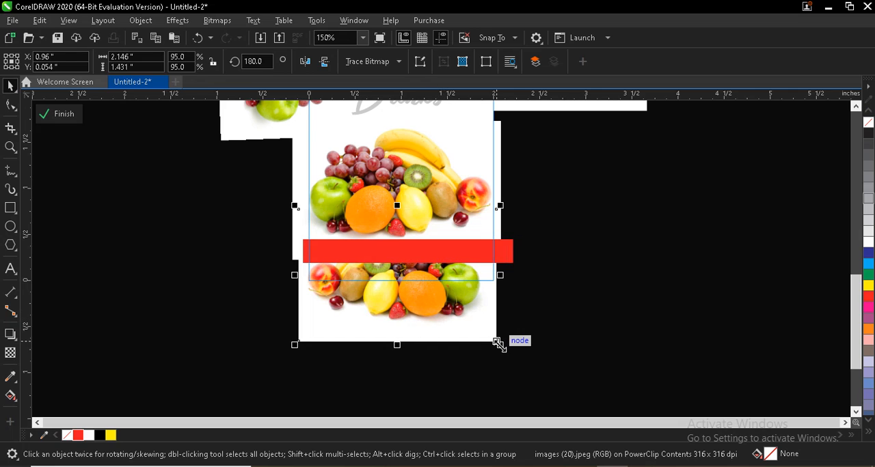
{"action": "left_click_drag", "start_coordinate": [497, 344], "coordinate": [507, 350]}
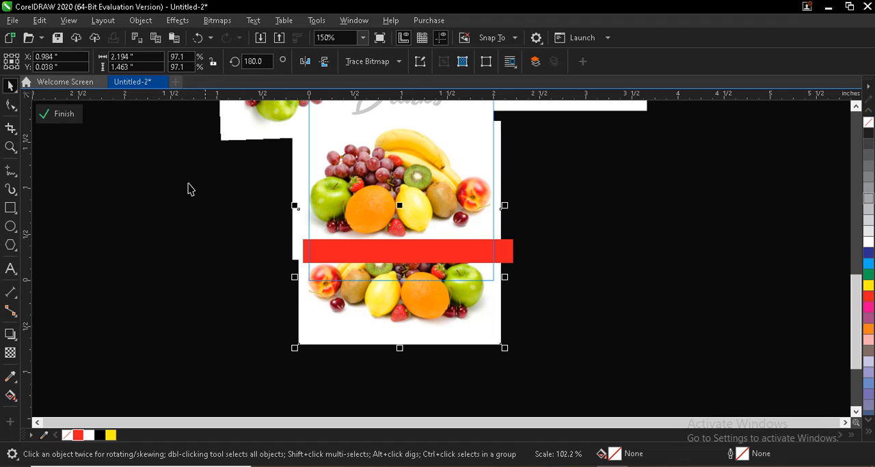
{"action": "left_click", "coordinate": [47, 116]}
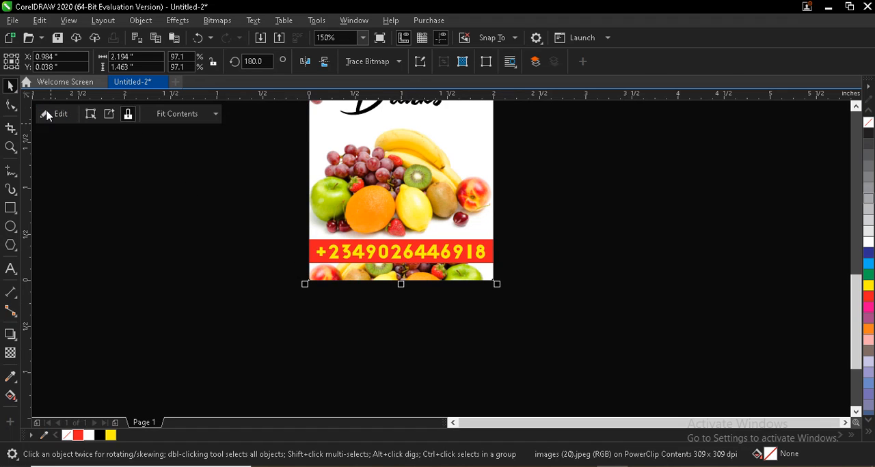
Step: Fit the whole page in view to review the complete label, and deselect it
{"action": "left_click", "coordinate": [9, 148]}
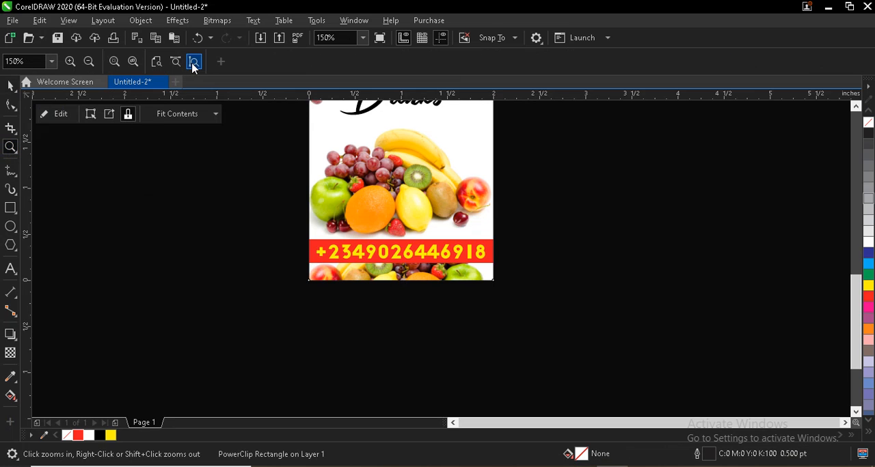
{"action": "left_click", "coordinate": [157, 62]}
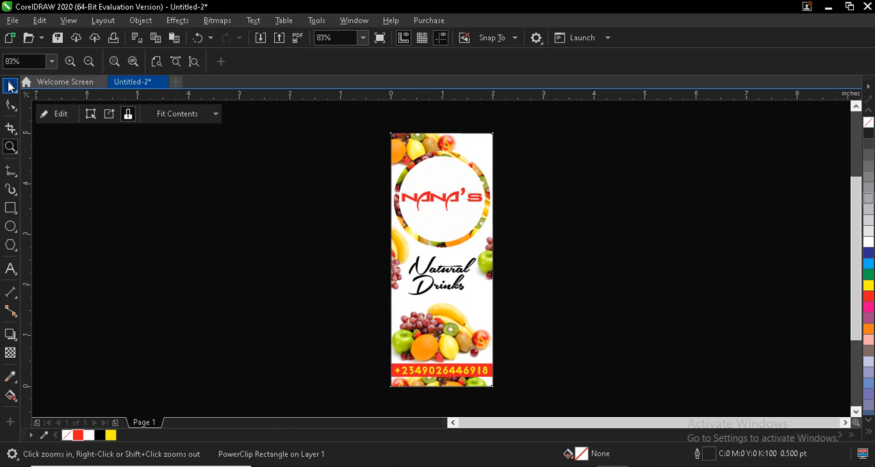
{"action": "left_click", "coordinate": [10, 86]}
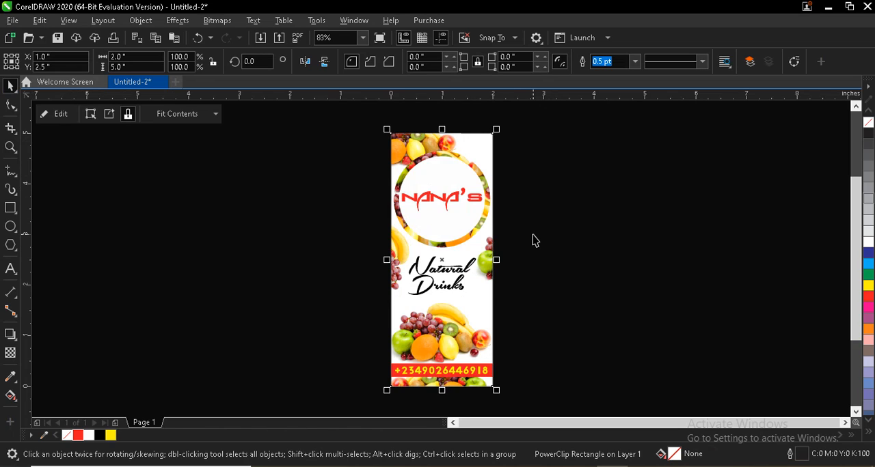
{"action": "left_click", "coordinate": [557, 276]}
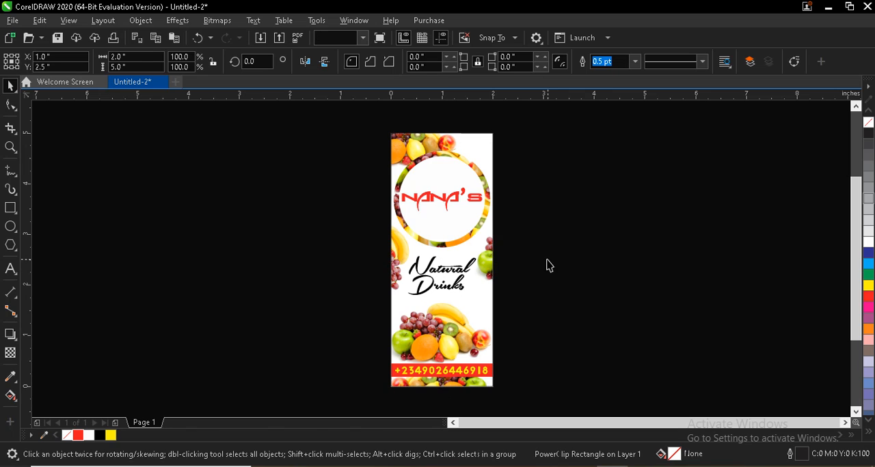